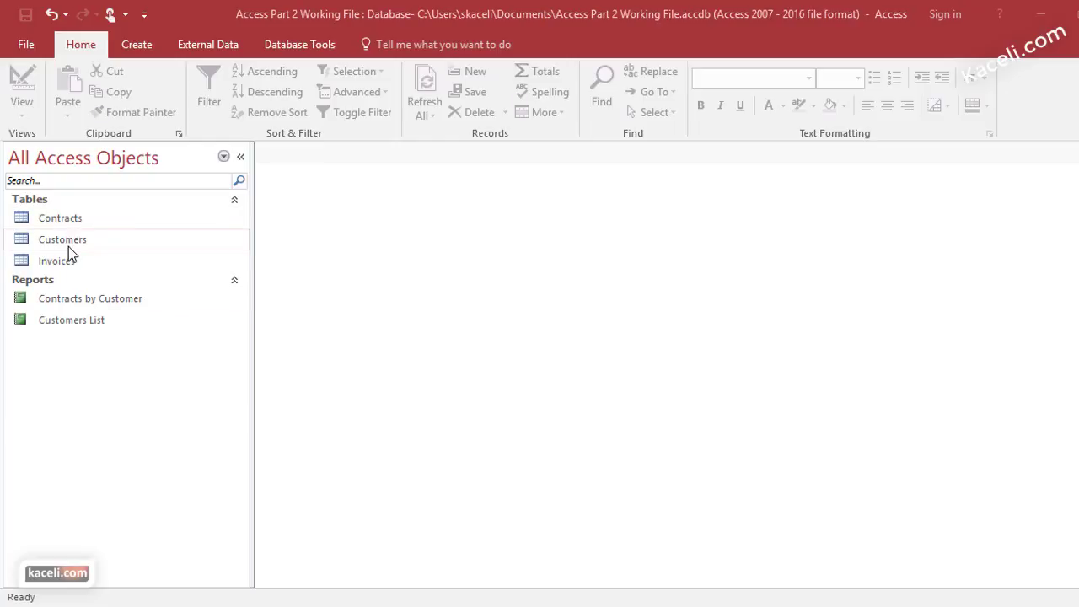
# Step: Check the records in the Contracts table, close it, and start a new query with the Simple Query Wizard
pyautogui.doubleClick(64, 218)
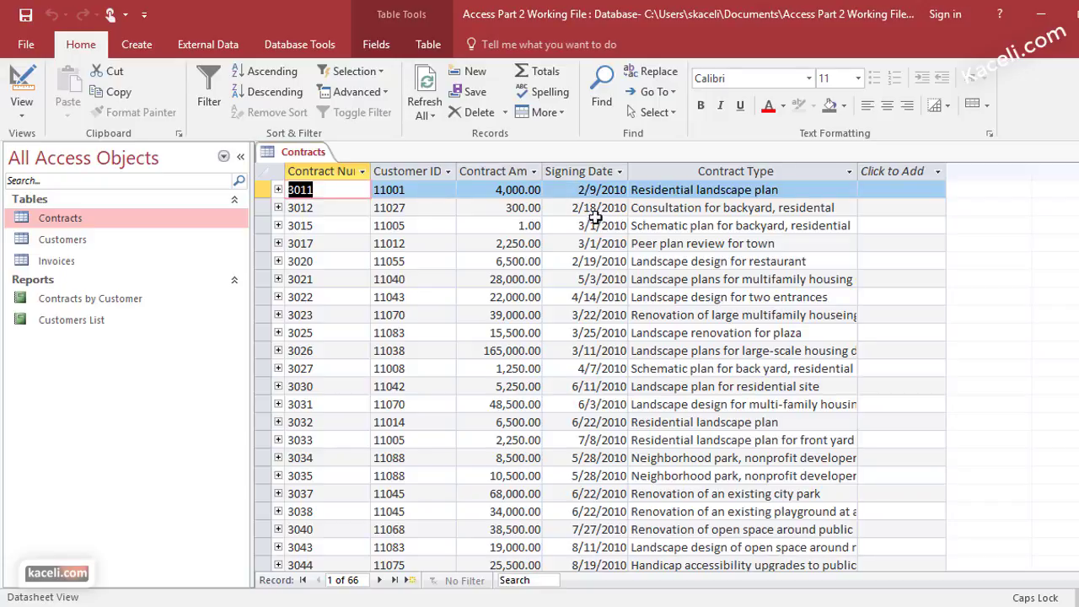
pyautogui.hotkey('ctrl', 'w')
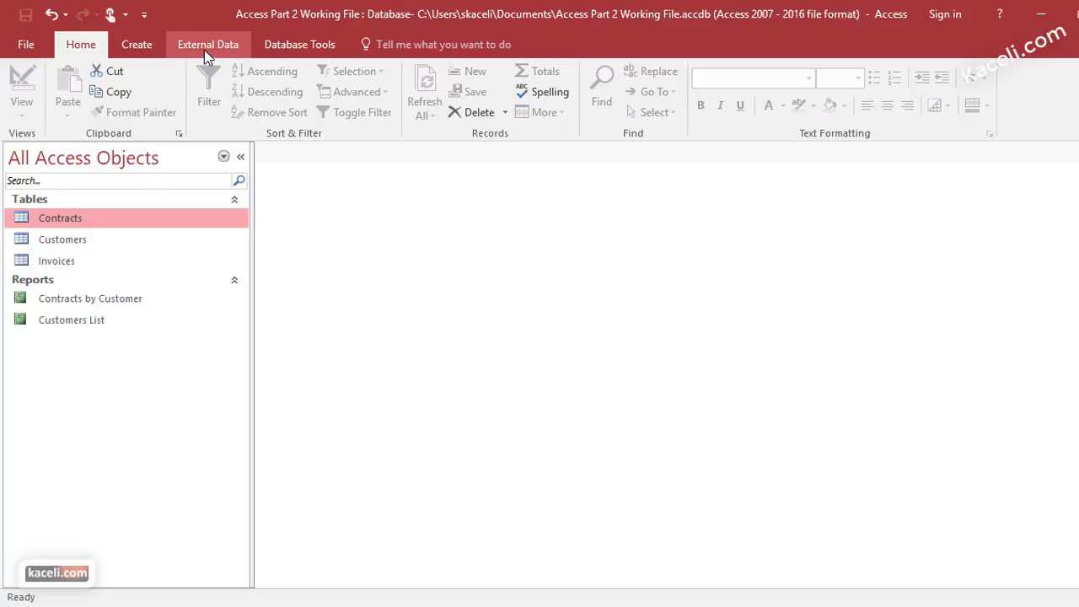
pyautogui.click(143, 40)
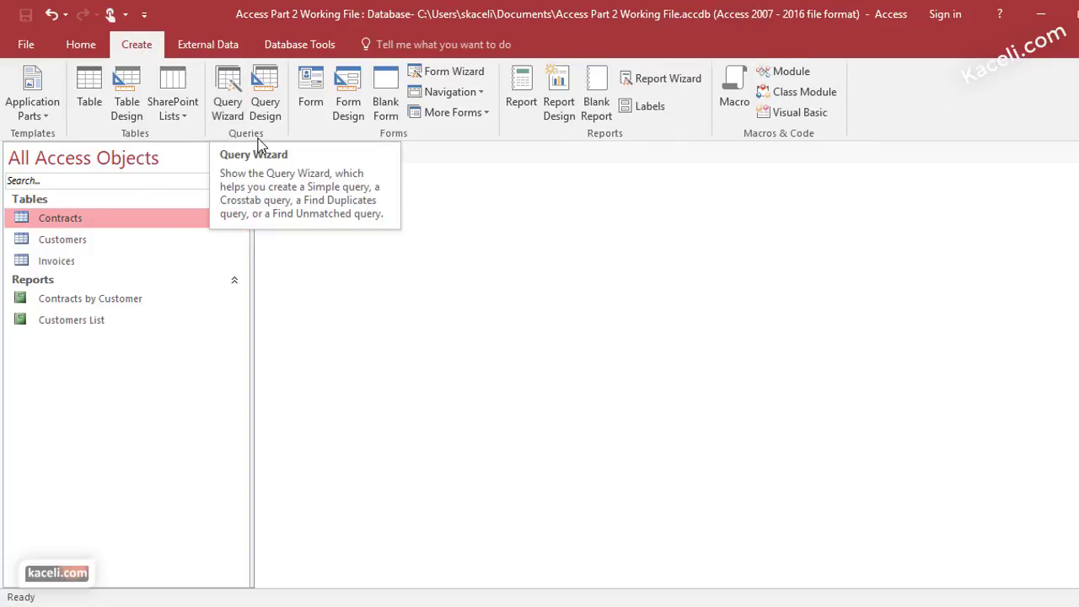
pyautogui.click(228, 95)
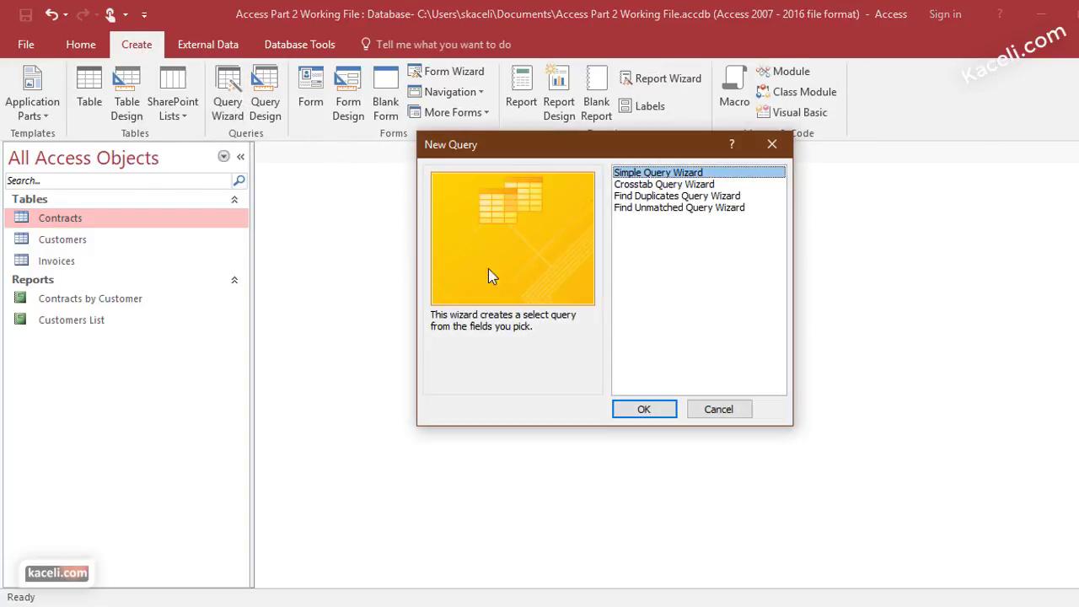
pyautogui.click(647, 408)
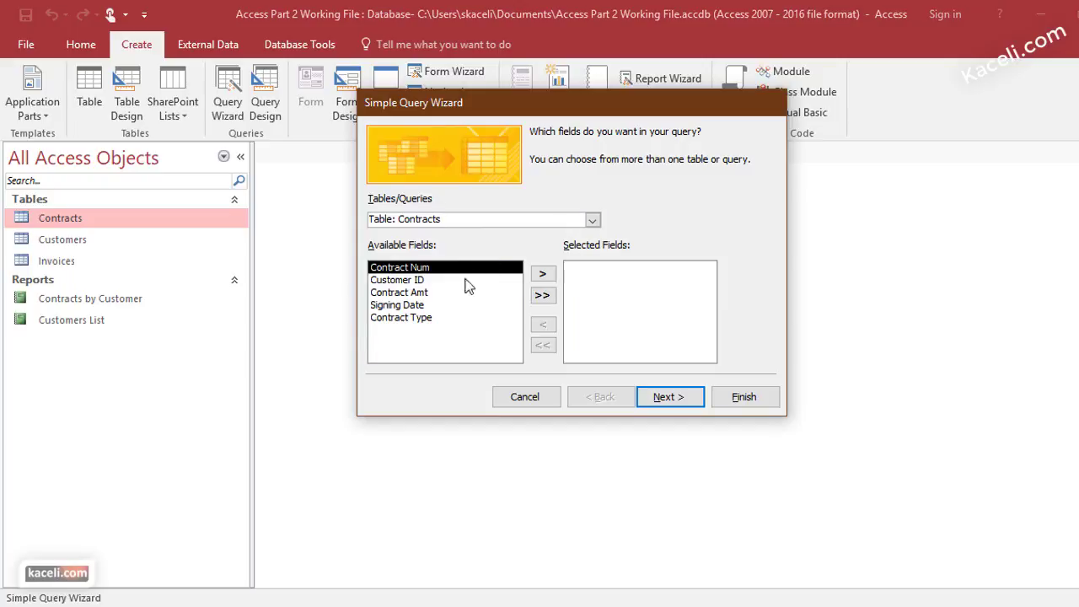
# Step: Include Contract Num, Customer ID, Contract Amt, Signing Date and Contract Type from the Contracts table in a detail query
pyautogui.click(542, 276)
pyautogui.click(542, 276)
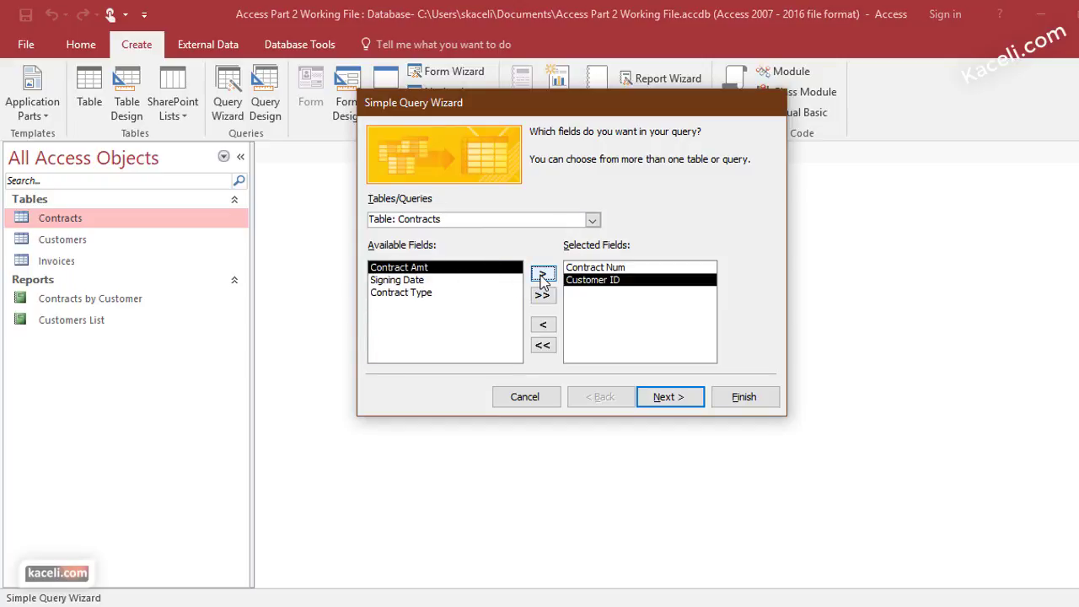
pyautogui.click(542, 276)
pyautogui.click(542, 276)
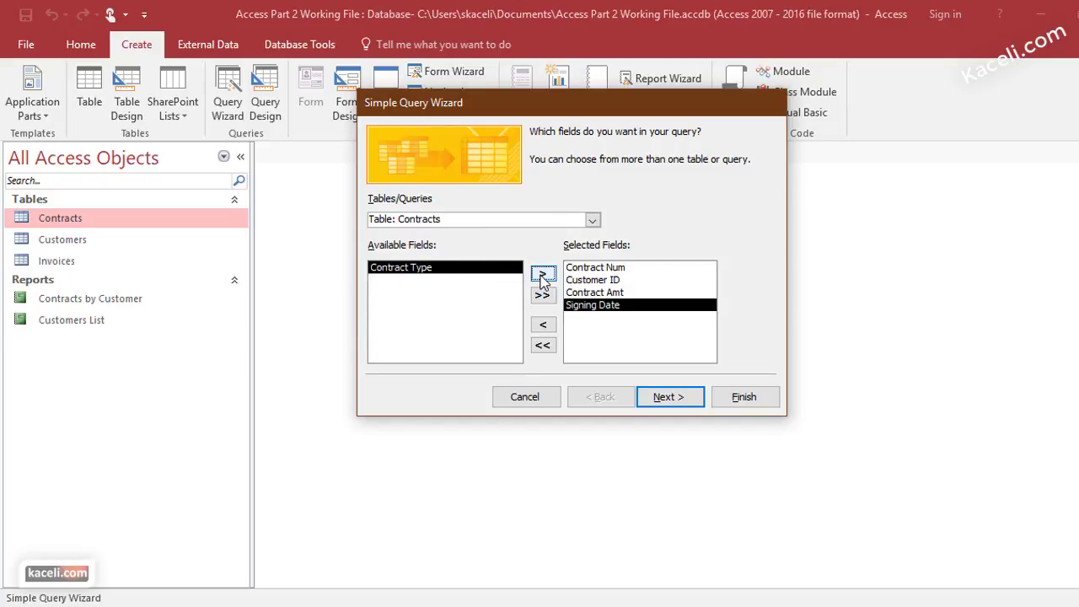
pyautogui.click(542, 276)
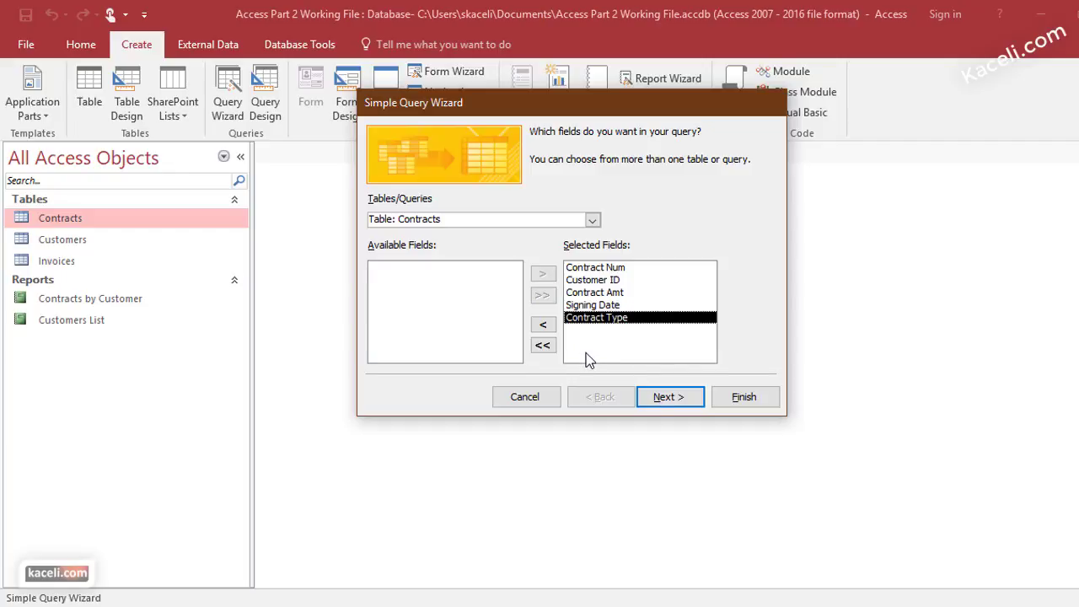
pyautogui.click(670, 403)
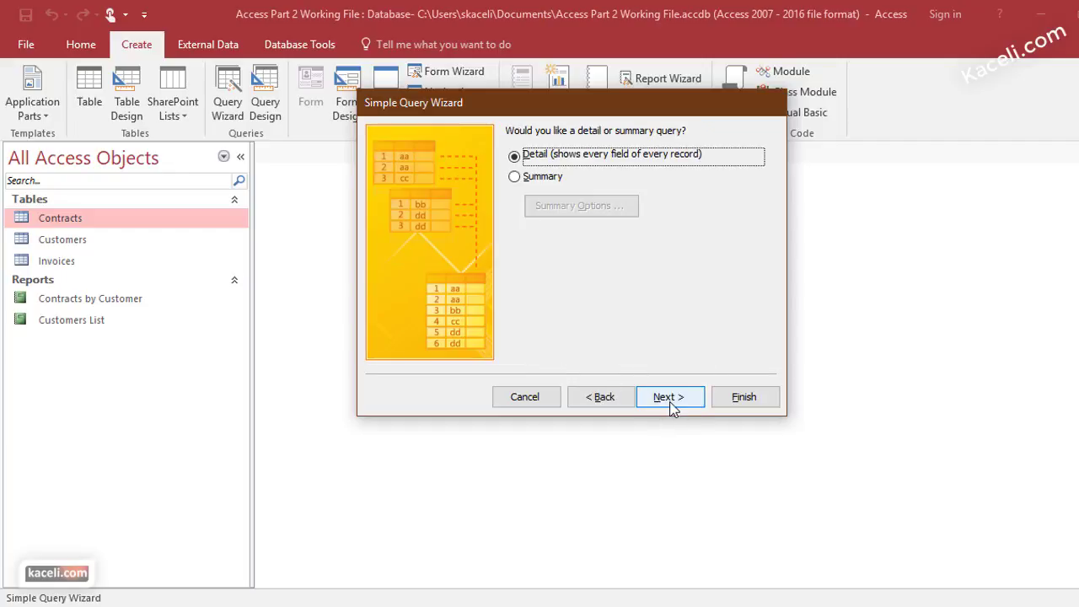
pyautogui.click(672, 401)
# Step: Title the query "Contracts by Date", finish the wizard, and close the resulting datasheet
pyautogui.click(601, 154)
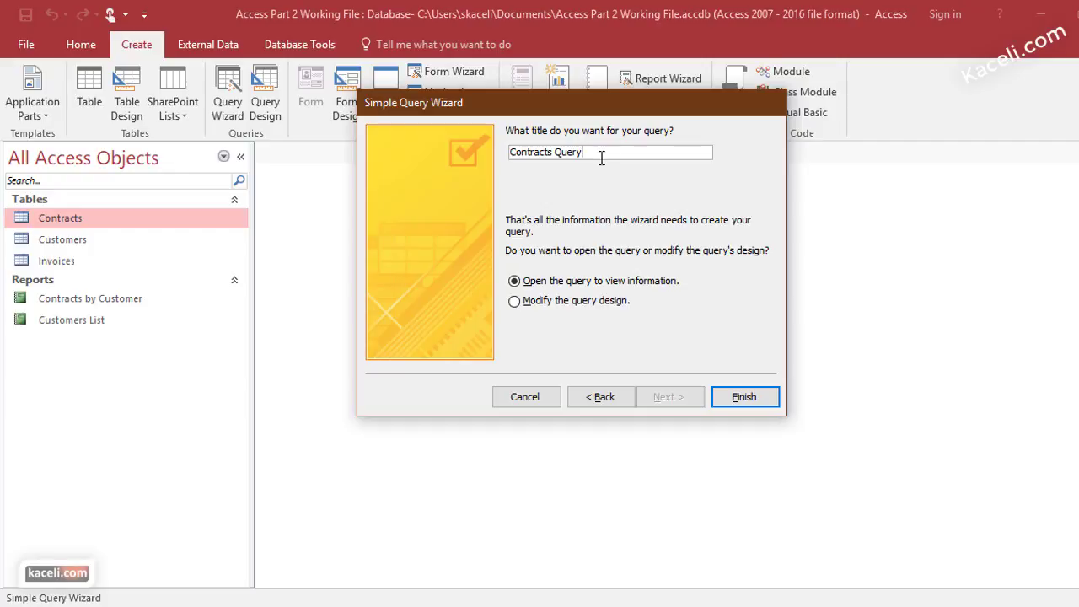
pyautogui.press('BackSpace')
pyautogui.press('BackSpace')
pyautogui.press('BackSpace')
pyautogui.press('BackSpace')
pyautogui.press('BackSpace')
pyautogui.write('by Date')
pyautogui.click(743, 403)
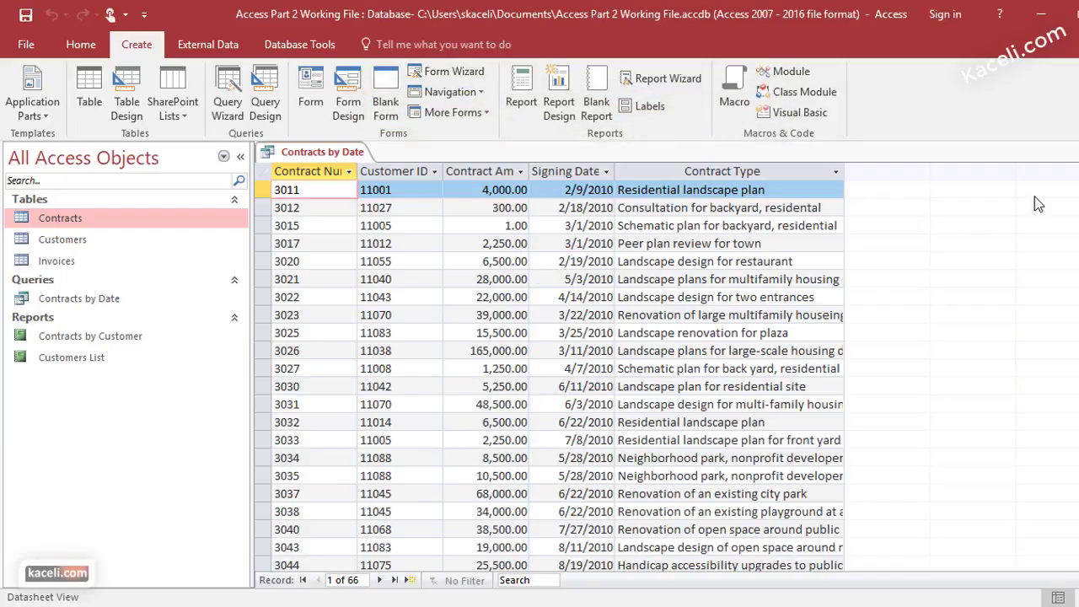
pyautogui.click(1070, 152)
# Step: Open the Contracts by Date query in Design View
pyautogui.click(70, 300)
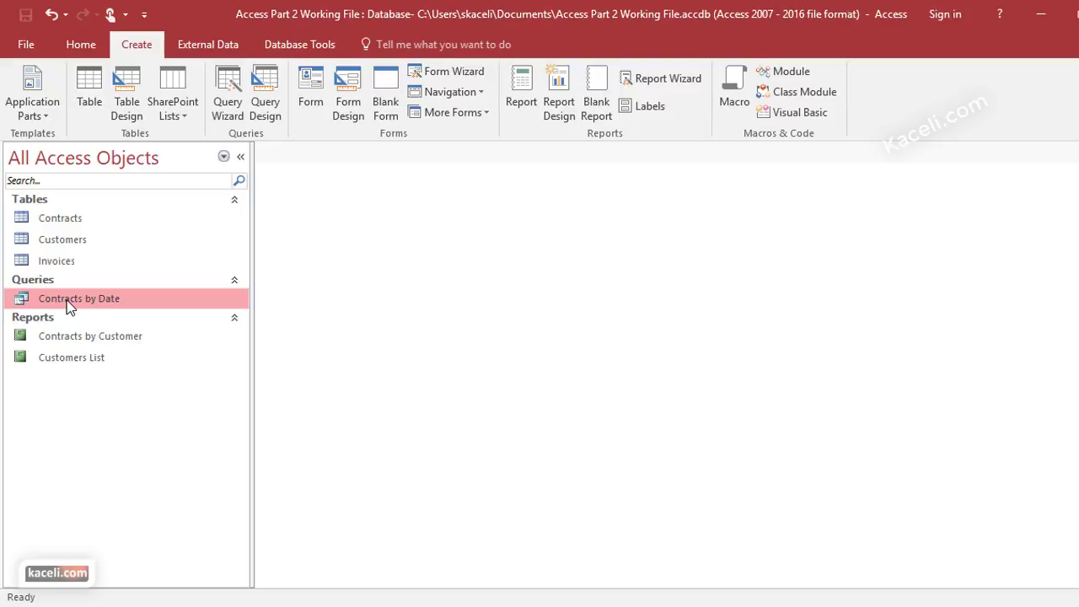
pyautogui.click(84, 43)
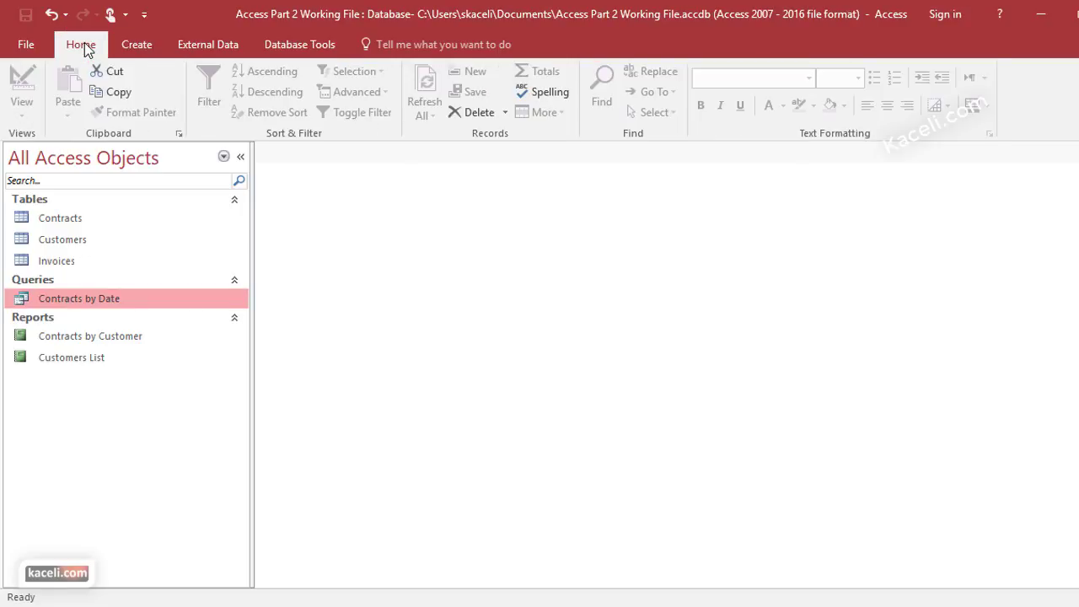
pyautogui.doubleClick(80, 299)
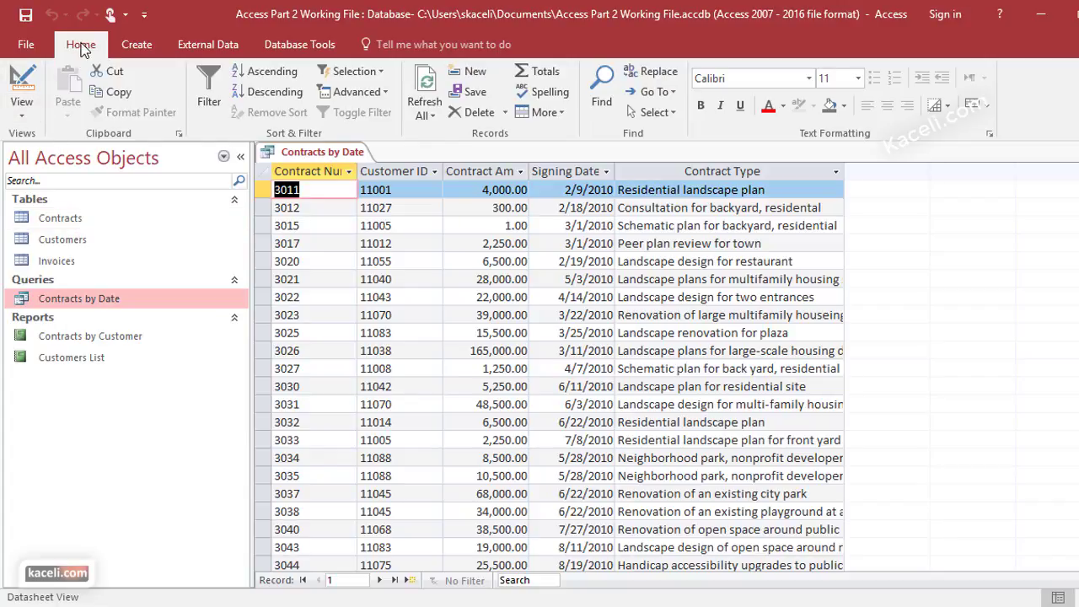
pyautogui.click(31, 110)
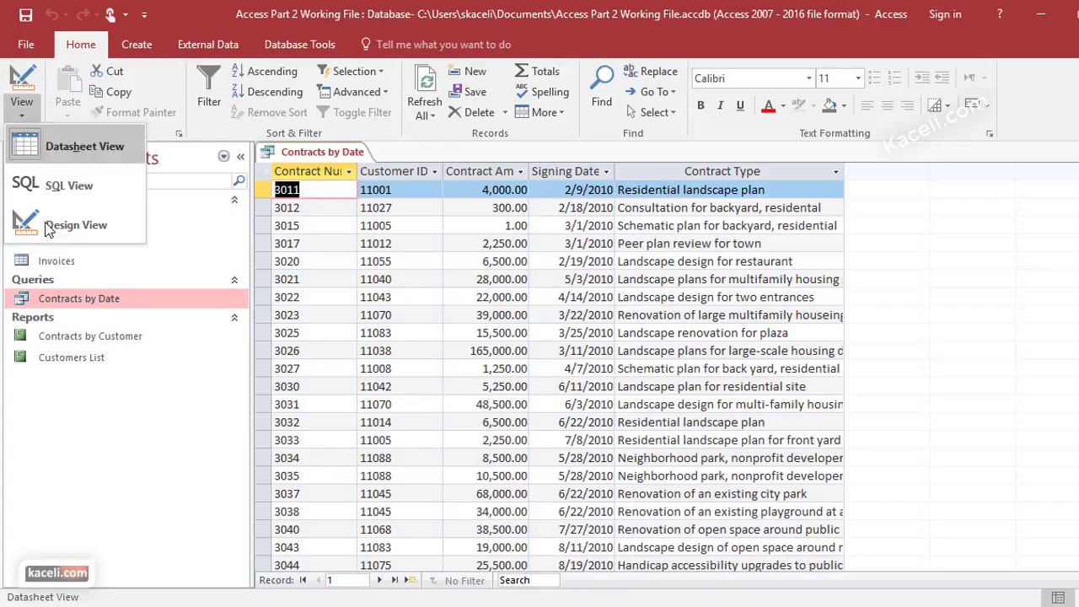
pyautogui.click(96, 474)
pyautogui.rightClick(69, 304)
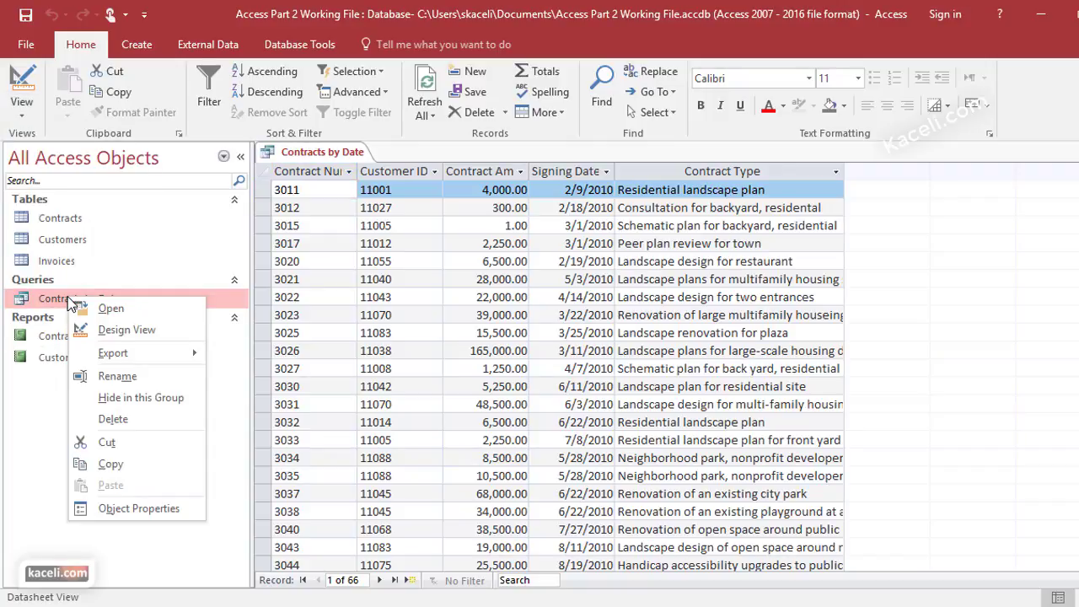
pyautogui.click(111, 333)
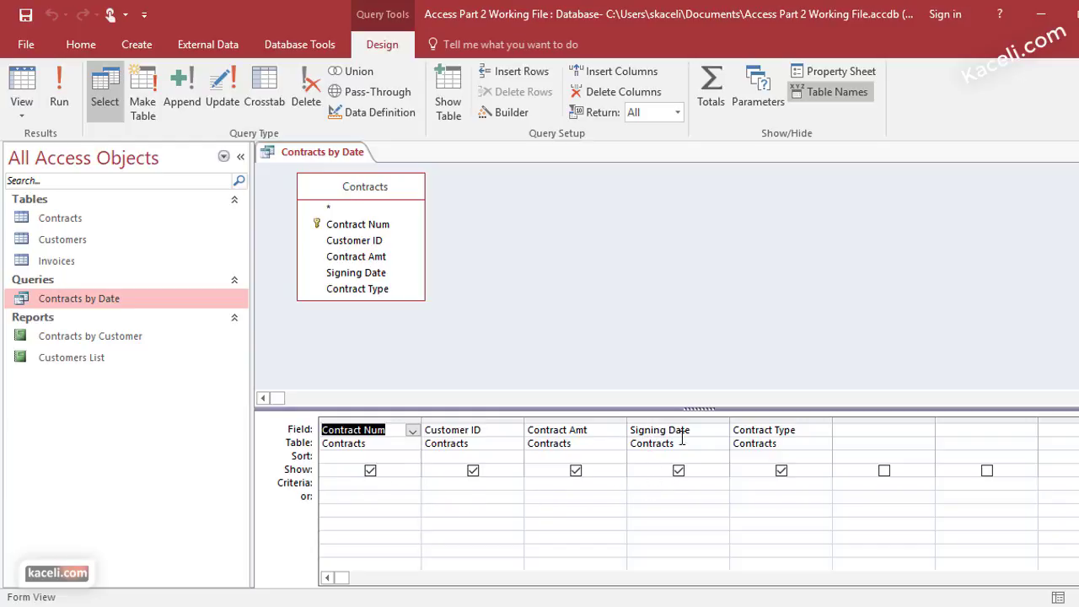
# Step: Set the Signing Date criteria to the parameter prompt [Enter the Date], and close the query saving the changes
pyautogui.click(646, 483)
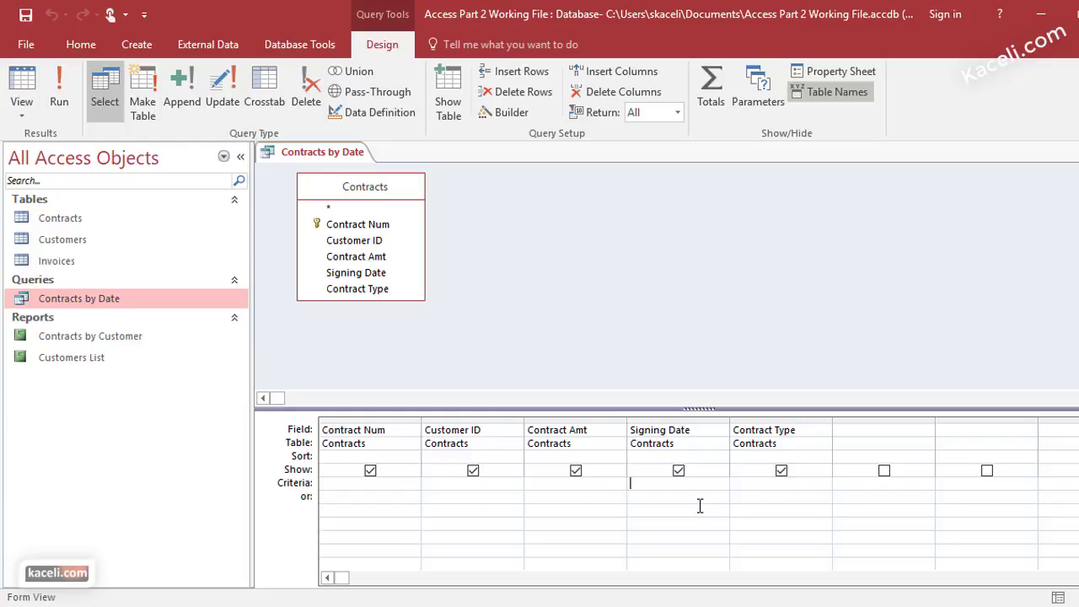
pyautogui.write('[')
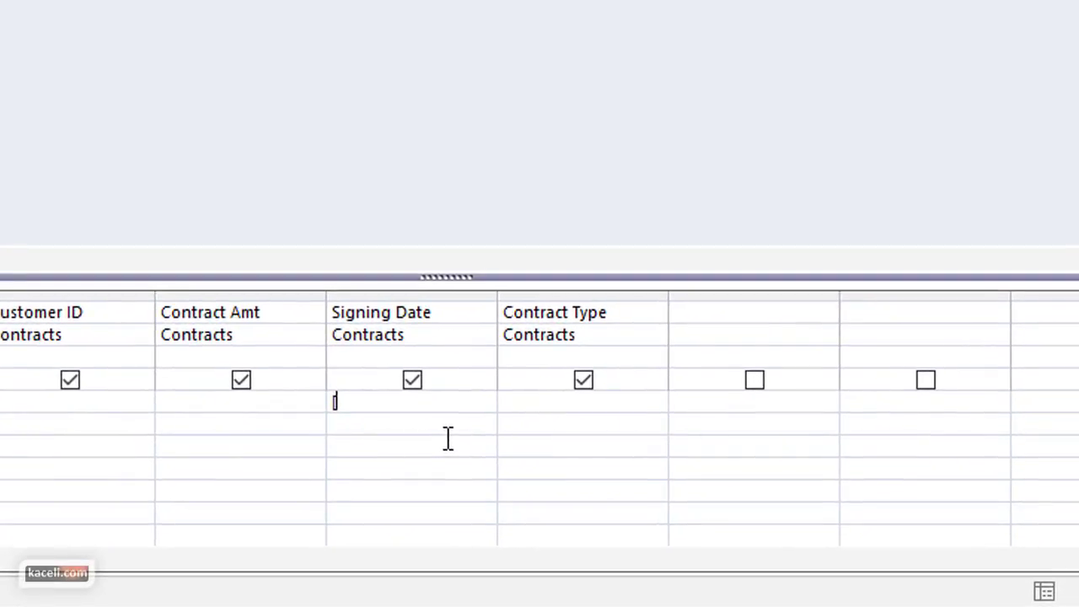
pyautogui.write('Enter the date')
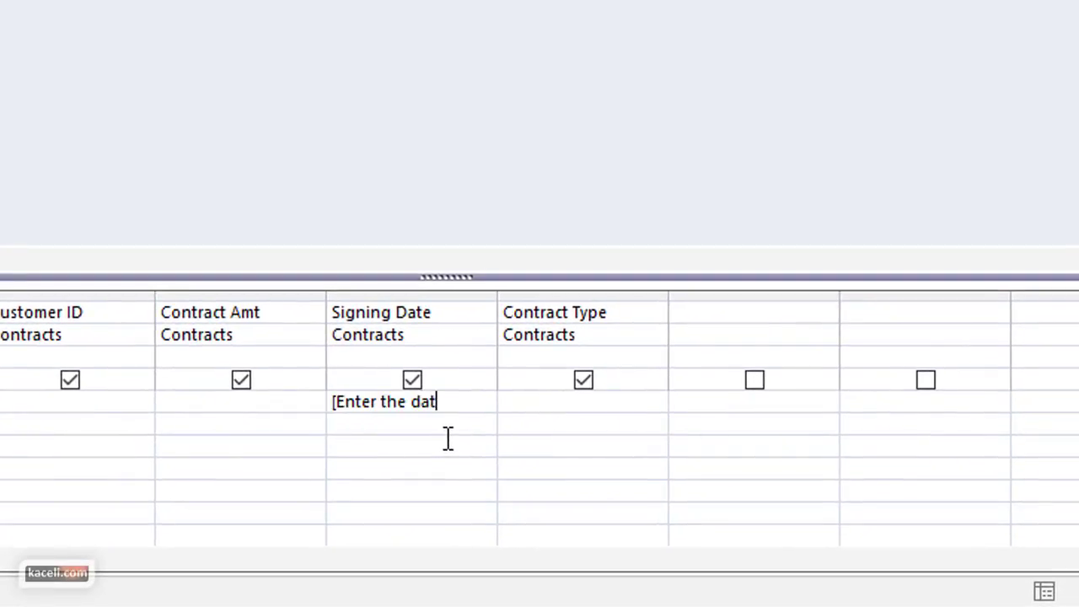
pyautogui.press('BackSpace')
pyautogui.press('BackSpace')
pyautogui.press('BackSpace')
pyautogui.press('BackSpace')
pyautogui.write('Date]')
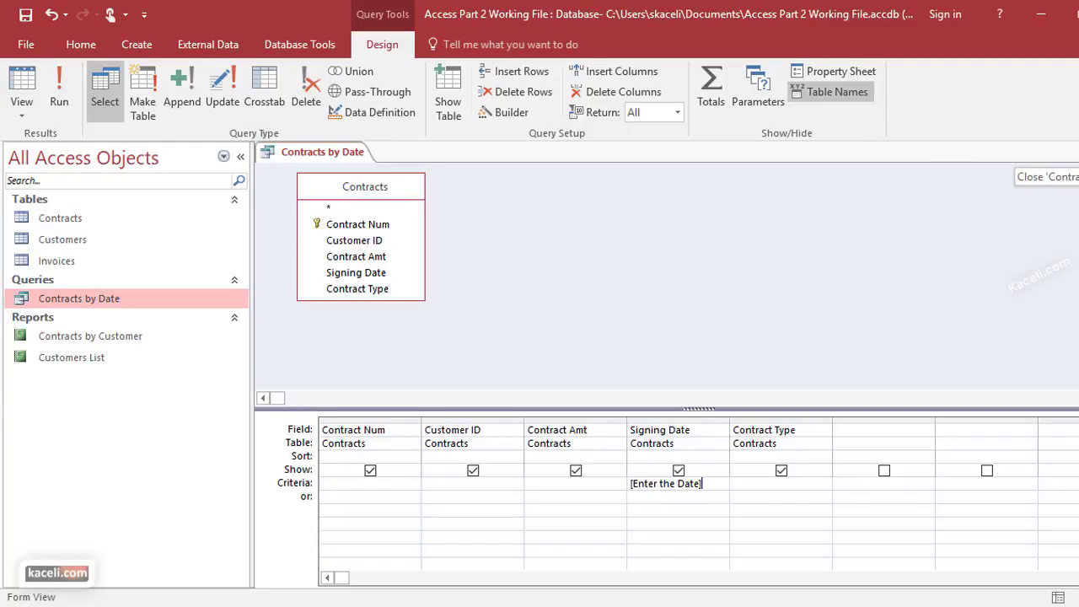
pyautogui.click(1072, 152)
pyautogui.click(499, 362)
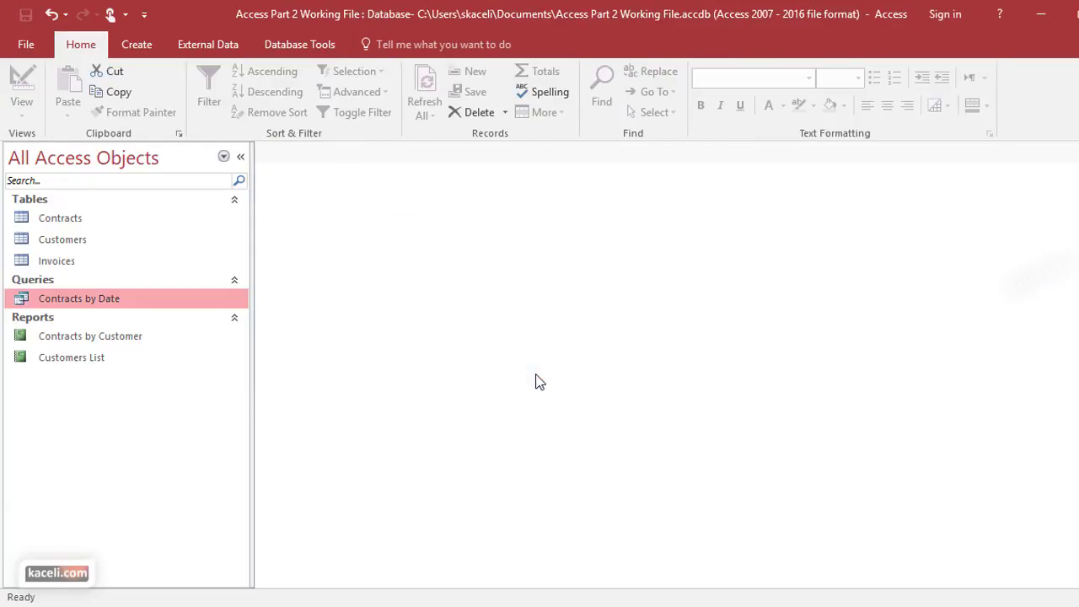
# Step: Check the signing dates in the Contracts table, and test the Contracts by Date query with the date 3/1/2010
pyautogui.doubleClick(55, 219)
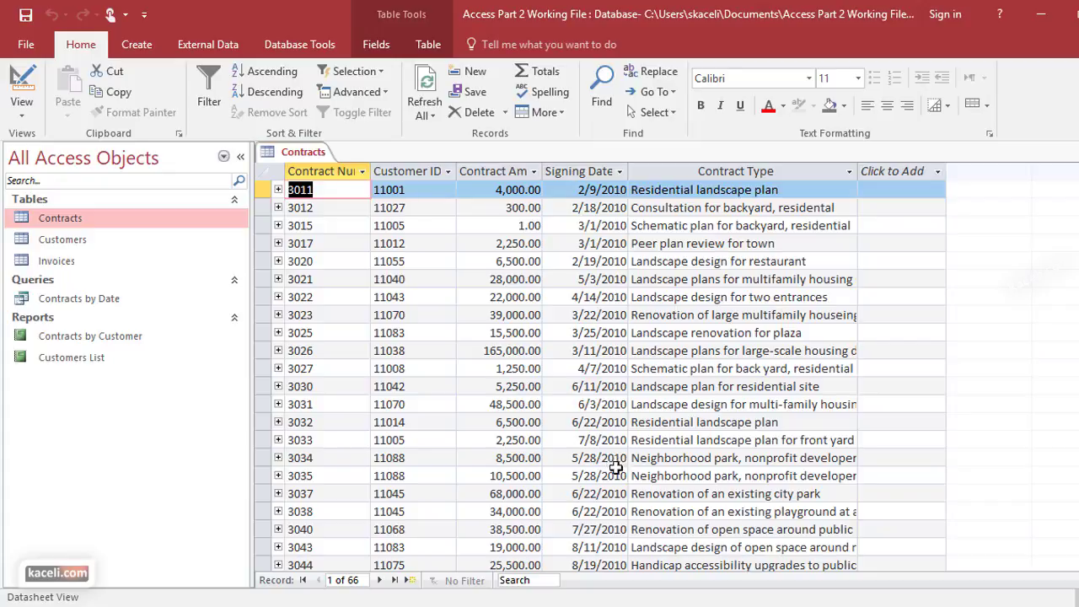
pyautogui.hotkey('ctrl', 'w')
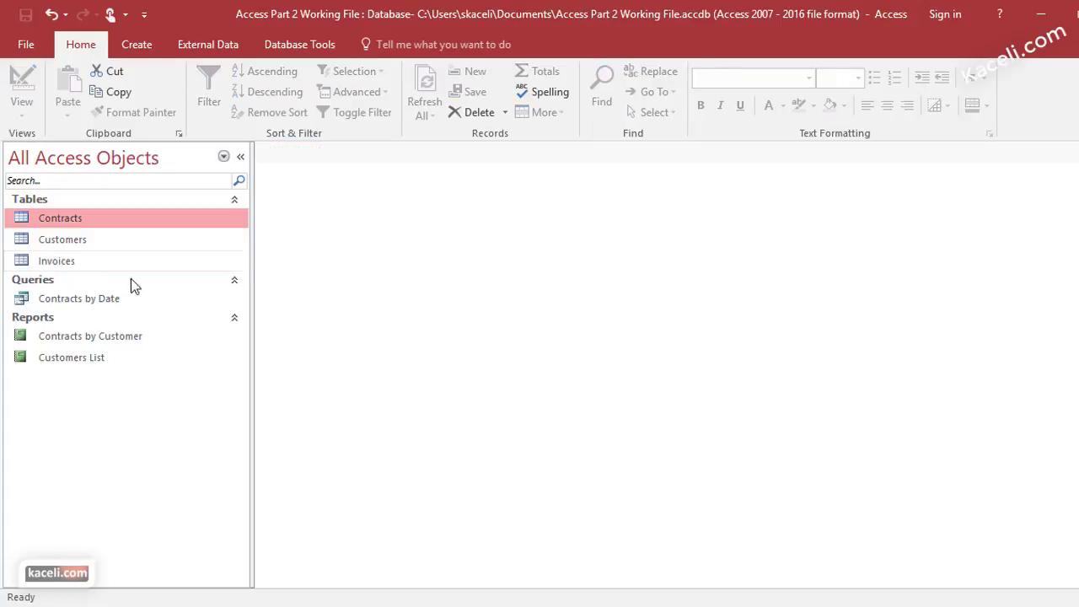
pyautogui.doubleClick(84, 299)
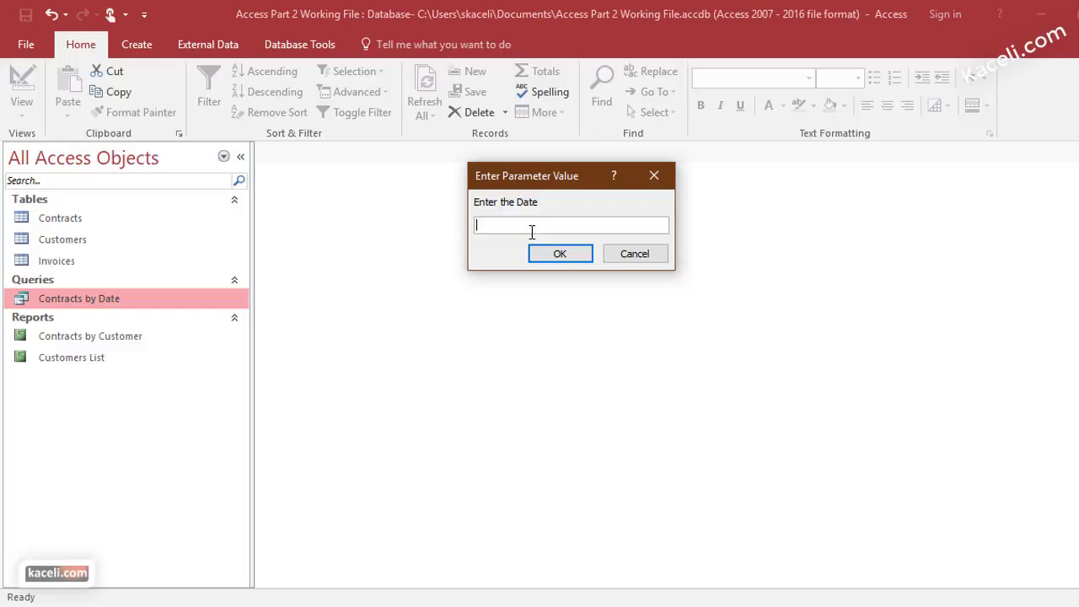
pyautogui.write('3/1/2010')
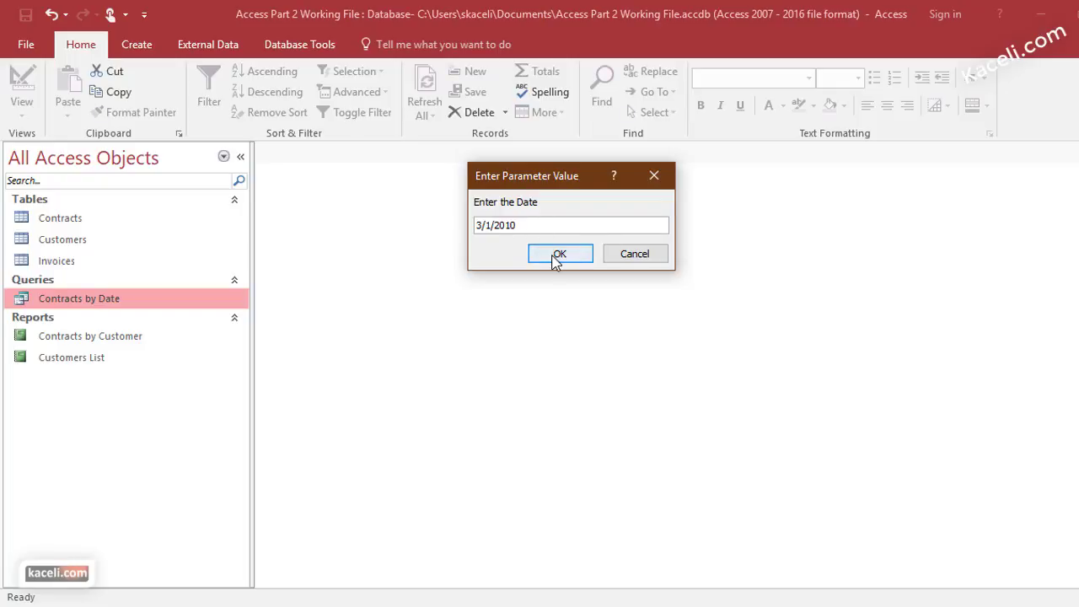
pyautogui.click(556, 260)
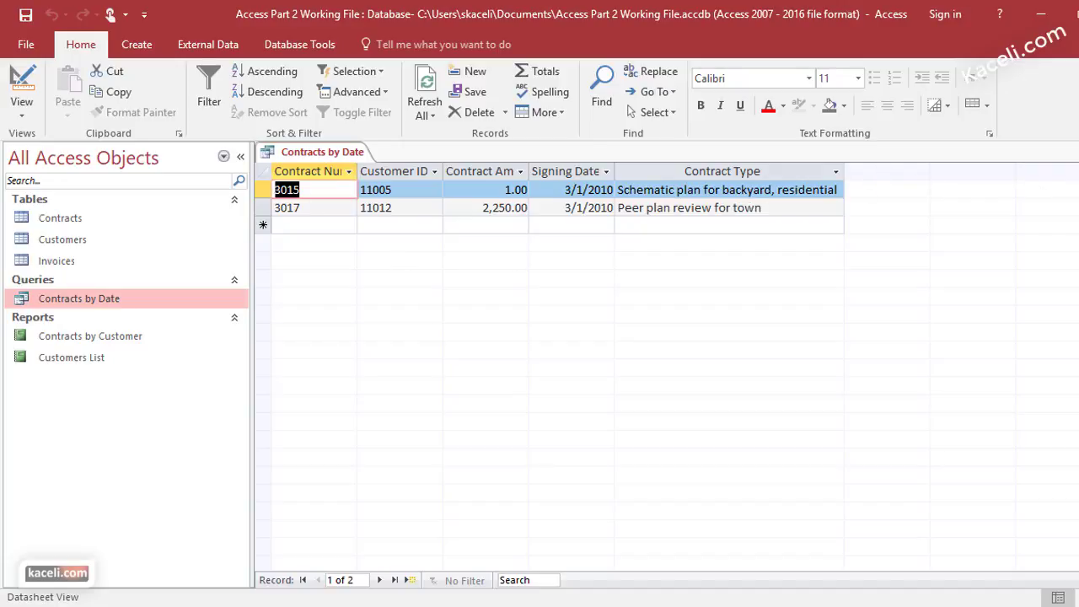
pyautogui.click(1072, 151)
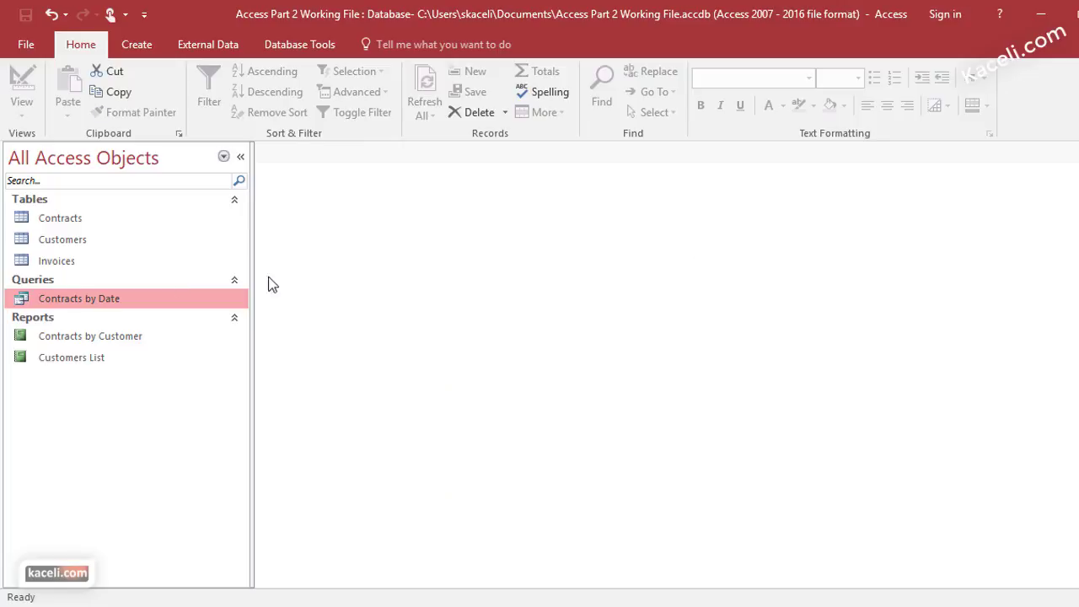
# Step: Run the Contracts by Date query for the date 5/28/2010 and close its results
pyautogui.doubleClick(90, 298)
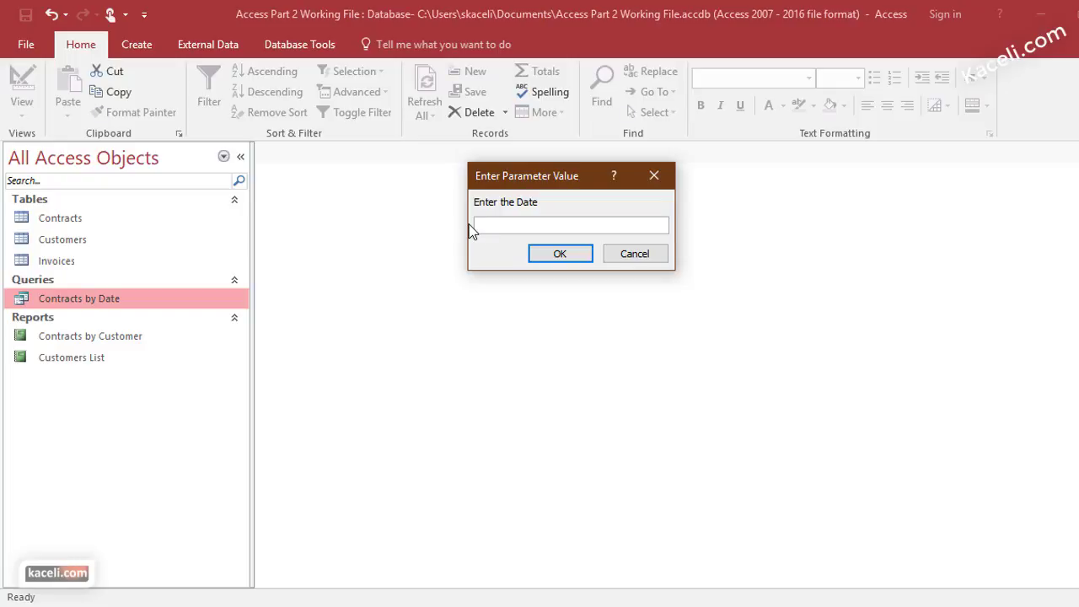
pyautogui.write('5/28/2010')
pyautogui.click(549, 263)
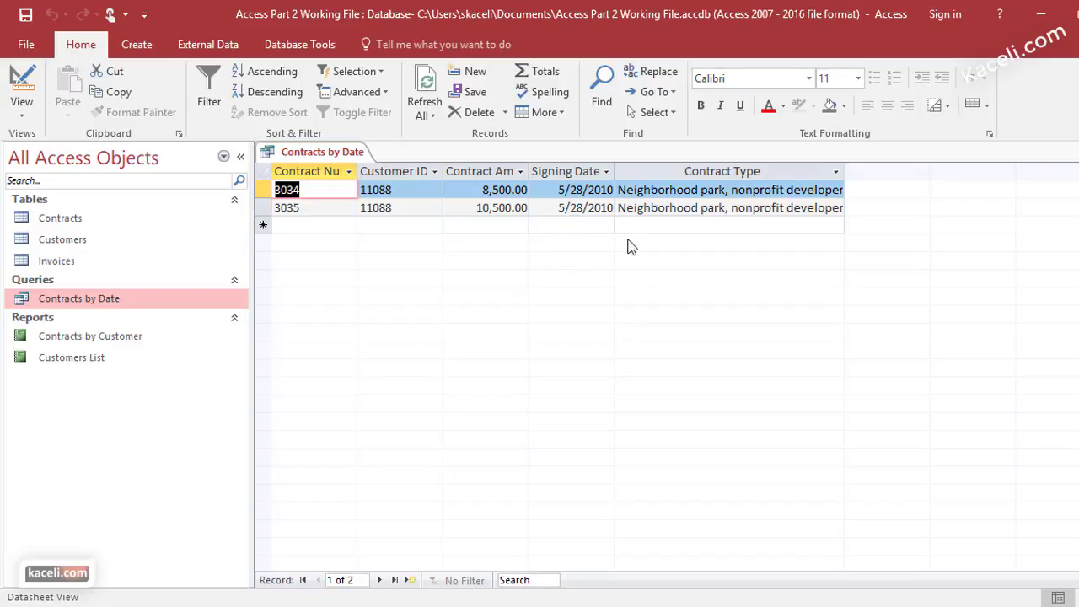
pyautogui.click(1072, 151)
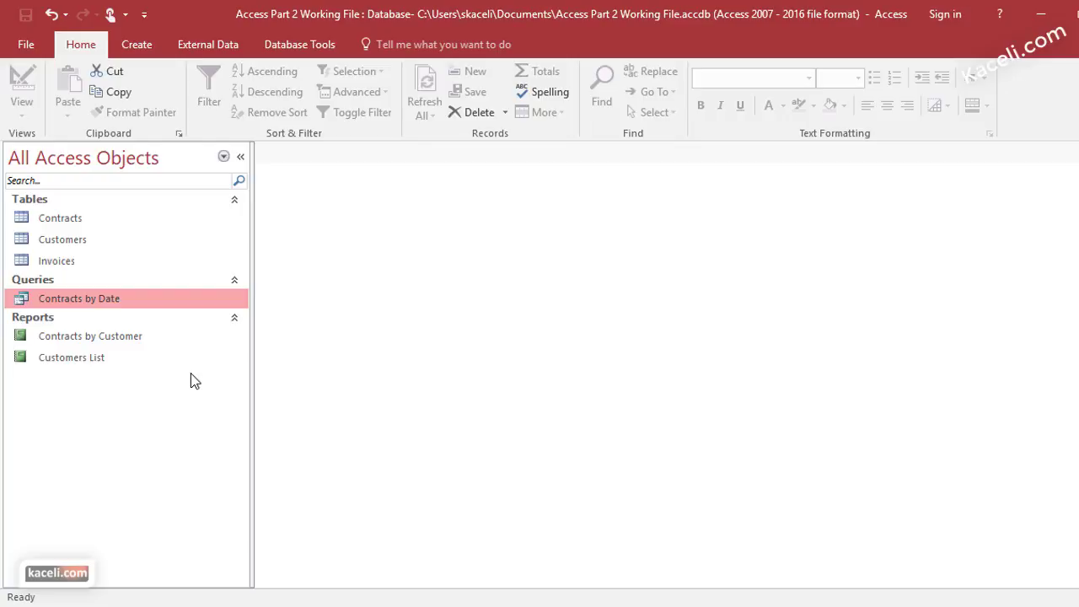
# Step: Start a Report Wizard report on the Contracts by Date query with all five fields, and proceed to the grouping options
pyautogui.click(140, 48)
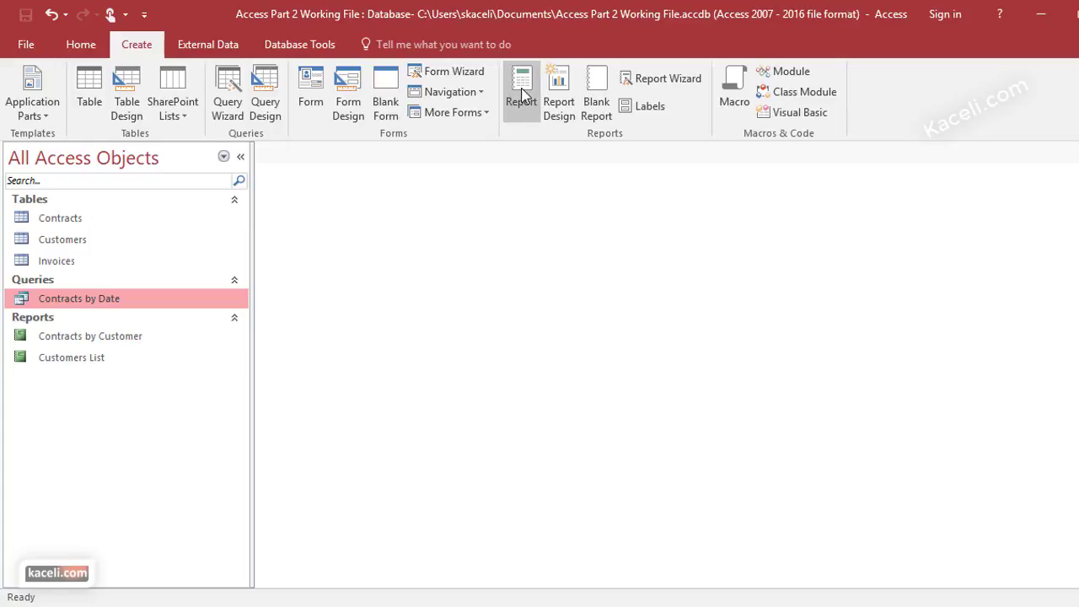
pyautogui.click(633, 79)
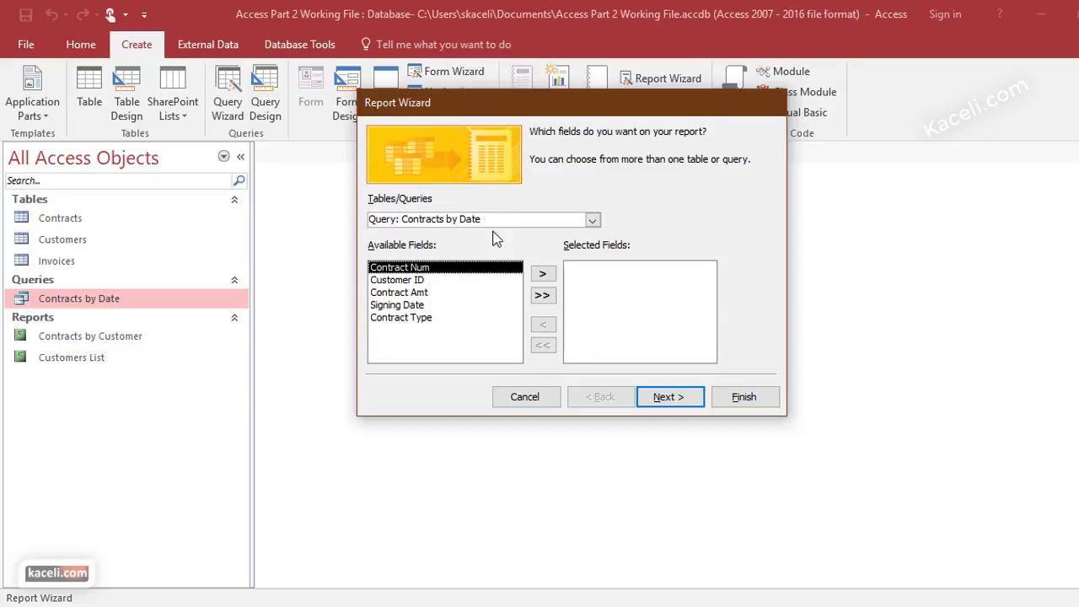
pyautogui.click(543, 273)
pyautogui.click(543, 274)
pyautogui.click(543, 274)
pyautogui.click(543, 274)
pyautogui.click(543, 274)
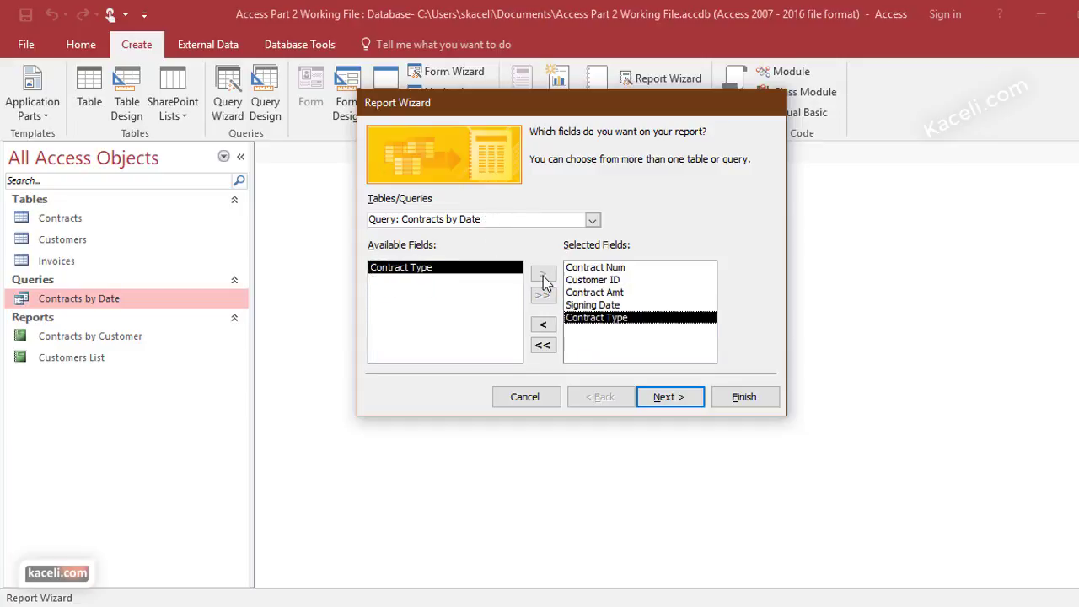
pyautogui.click(670, 397)
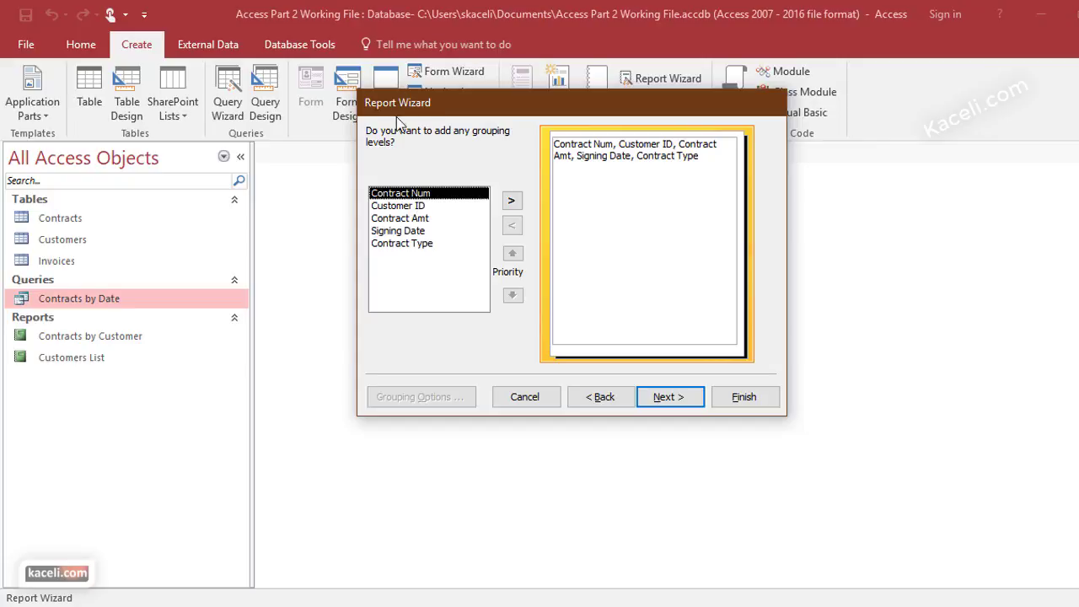
# Step: Skip grouping, sort the report ascending by Contract Num, and accept the Tabular layout in Portrait orientation
pyautogui.click(665, 398)
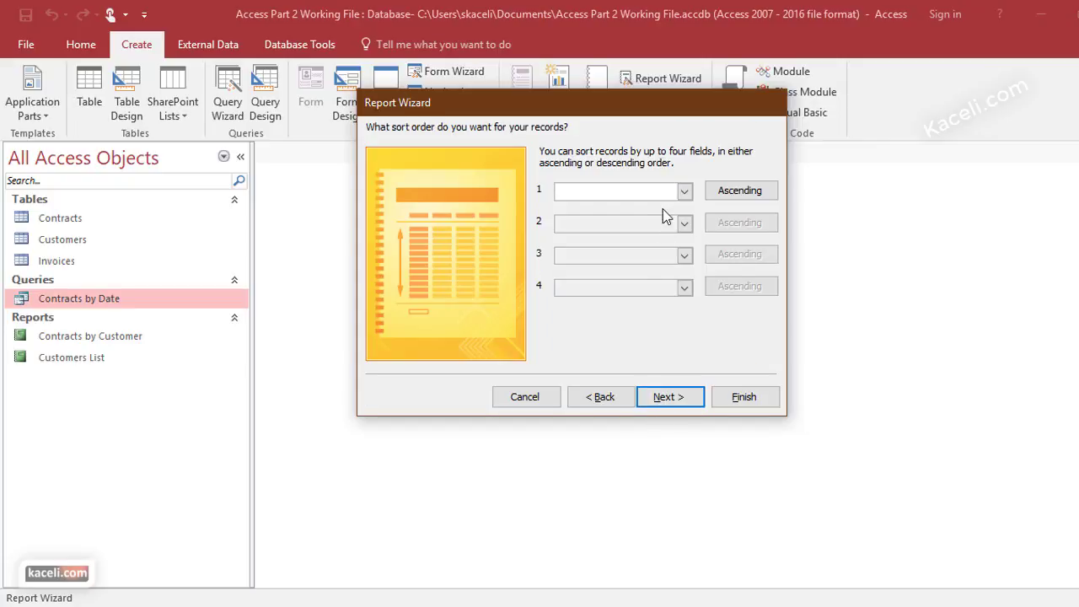
pyautogui.click(685, 192)
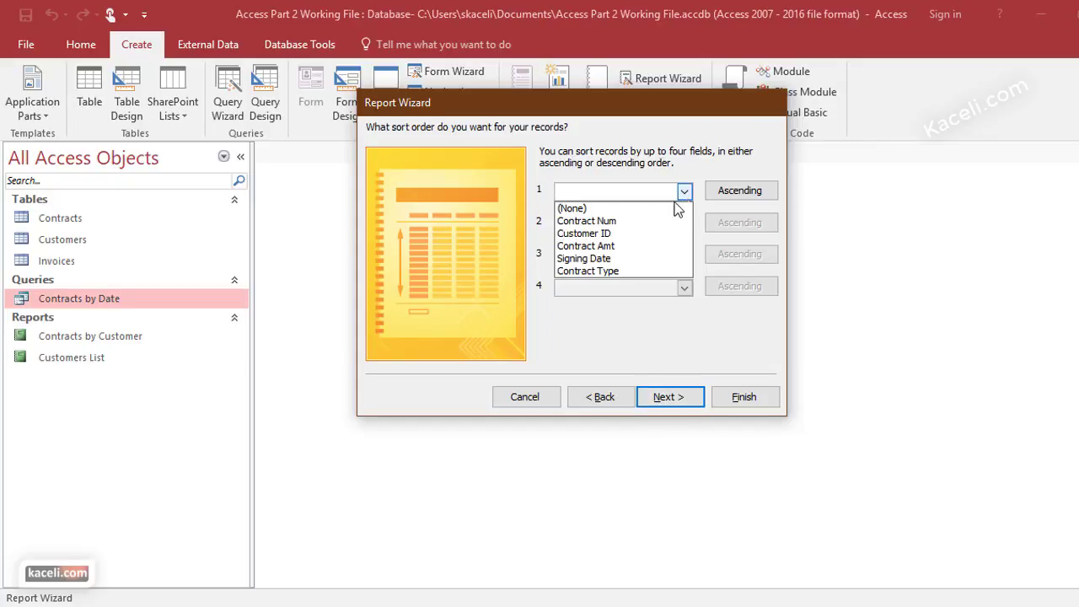
pyautogui.click(622, 222)
pyautogui.click(666, 398)
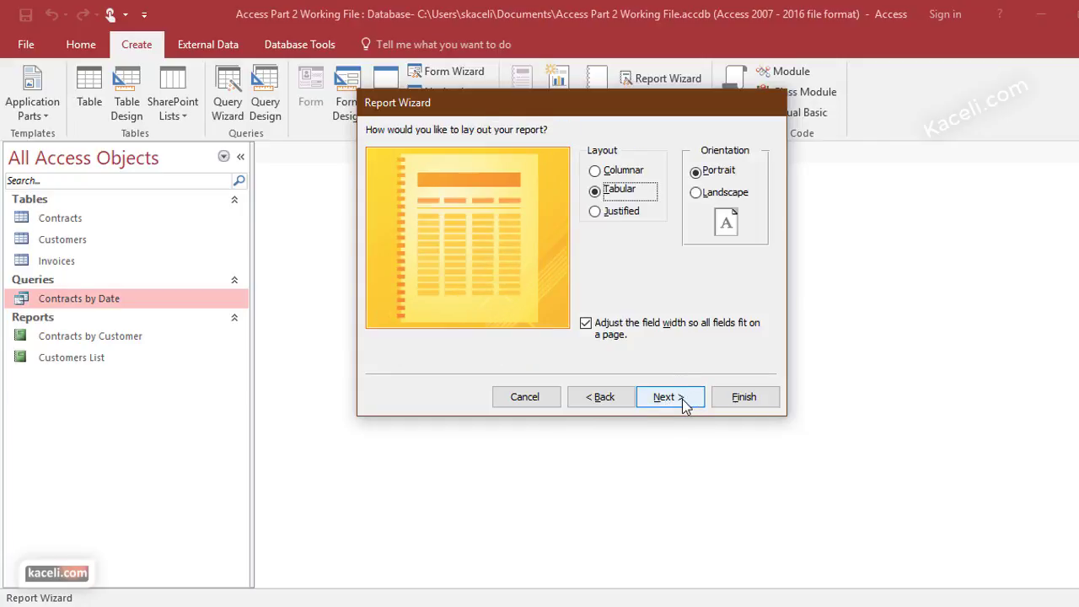
pyautogui.click(682, 398)
# Step: Title the report Contracts by Date with User Input and finish the wizard with the report preview
pyautogui.tripleClick(604, 151)
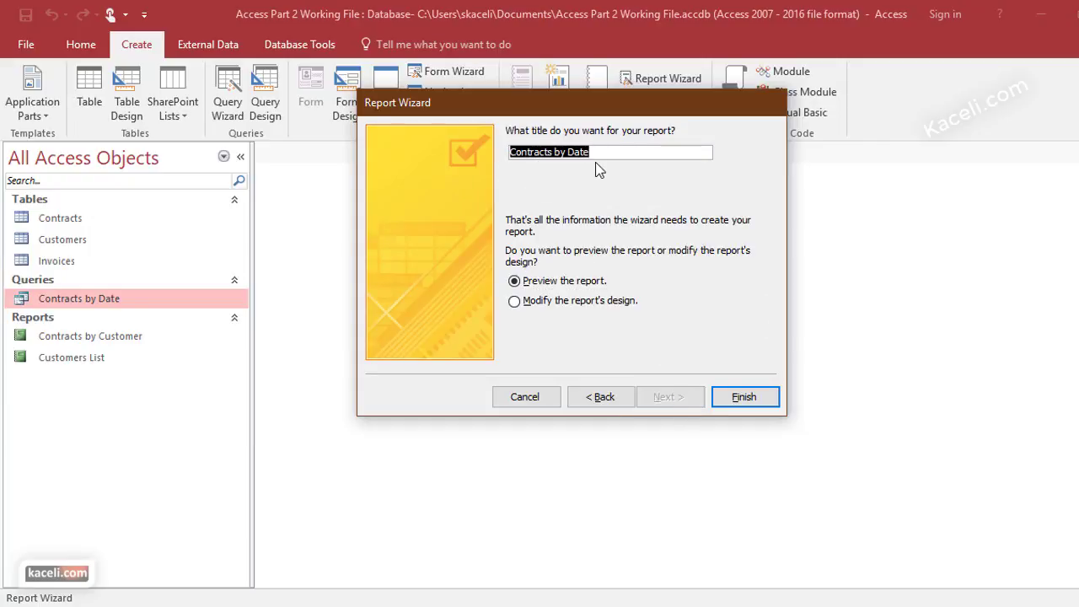
pyautogui.click(598, 153)
pyautogui.write('with User Input')
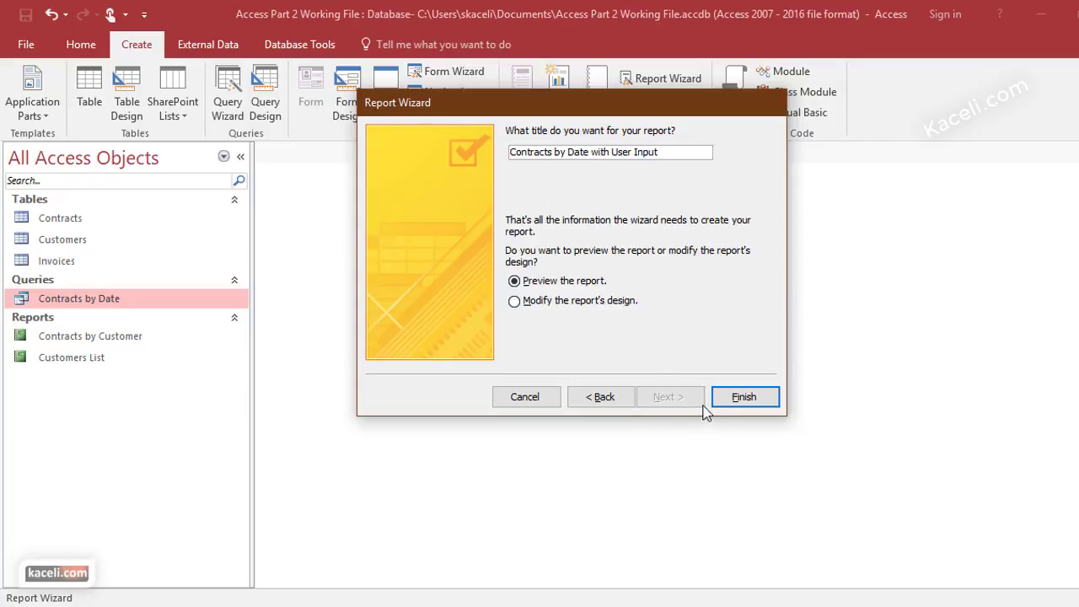
pyautogui.click(751, 404)
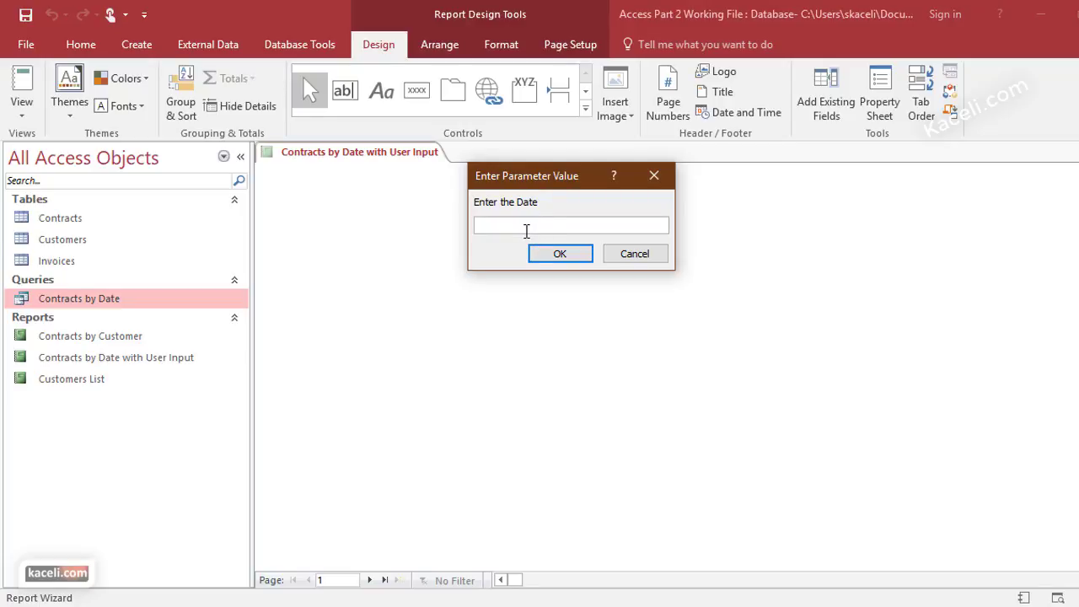
# Step: Preview the new report for the date 3/1/2010, and close it
pyautogui.write('3/1/2010')
pyautogui.click(560, 253)
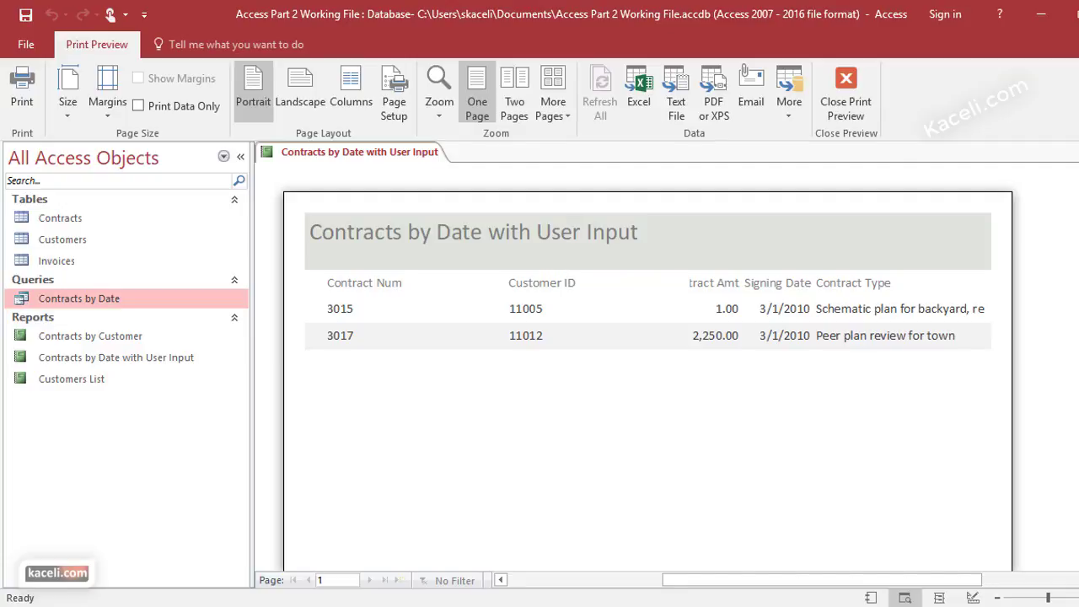
pyautogui.hotkey('ctrl', 'w')
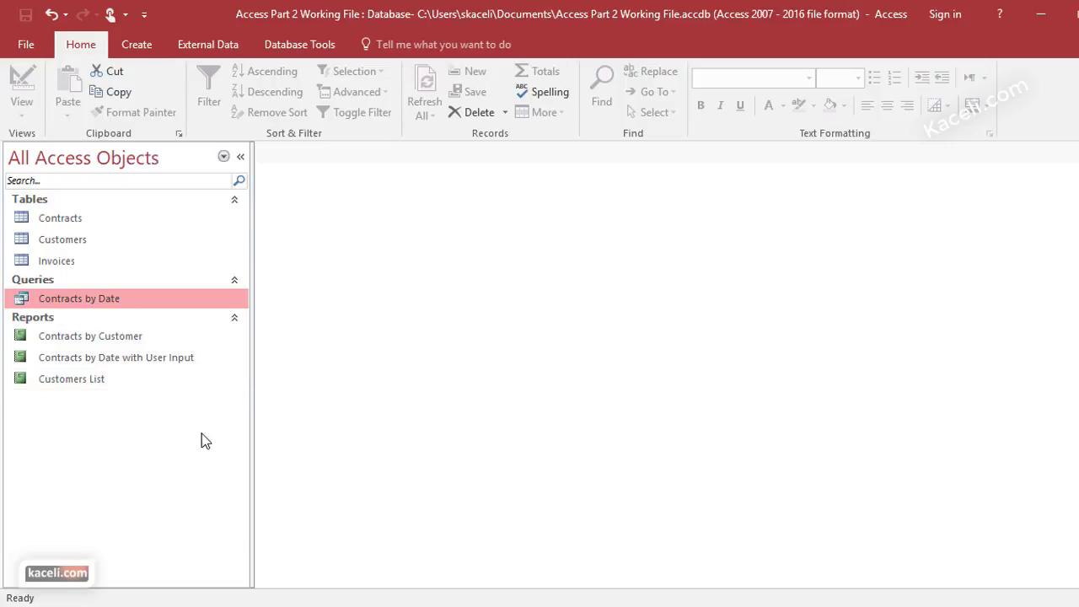
# Step: Open the Contracts by Date with User Input report for the date 5/28/2010
pyautogui.click(67, 359)
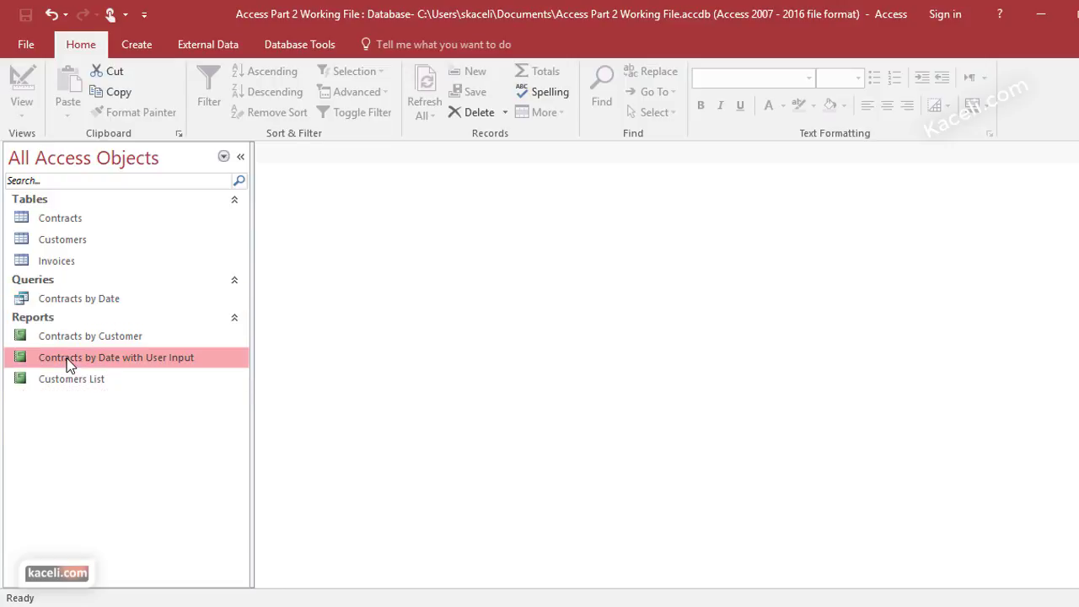
pyautogui.doubleClick(67, 359)
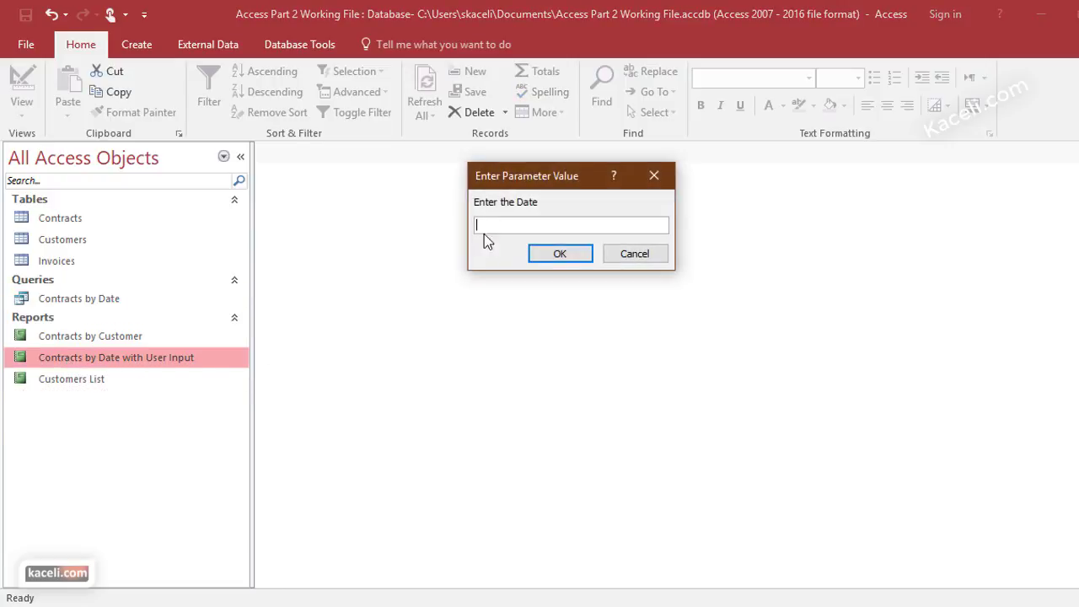
pyautogui.write('5/28/2010')
pyautogui.click(534, 260)
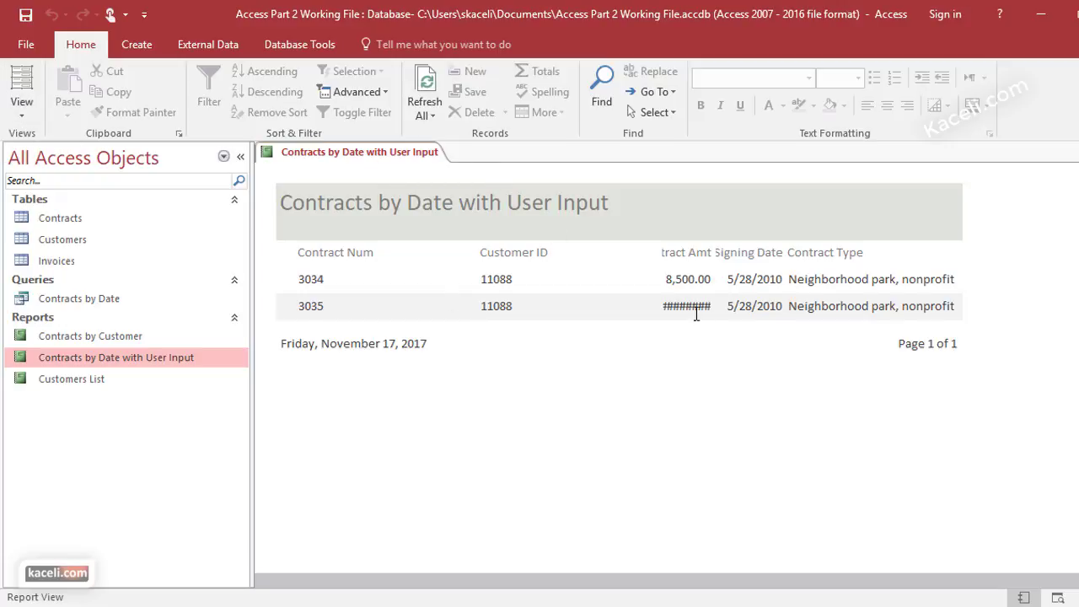
# Step: In Layout View, widen the contract amount values and the Contract Amt heading to the left so their contents fit
pyautogui.click(24, 115)
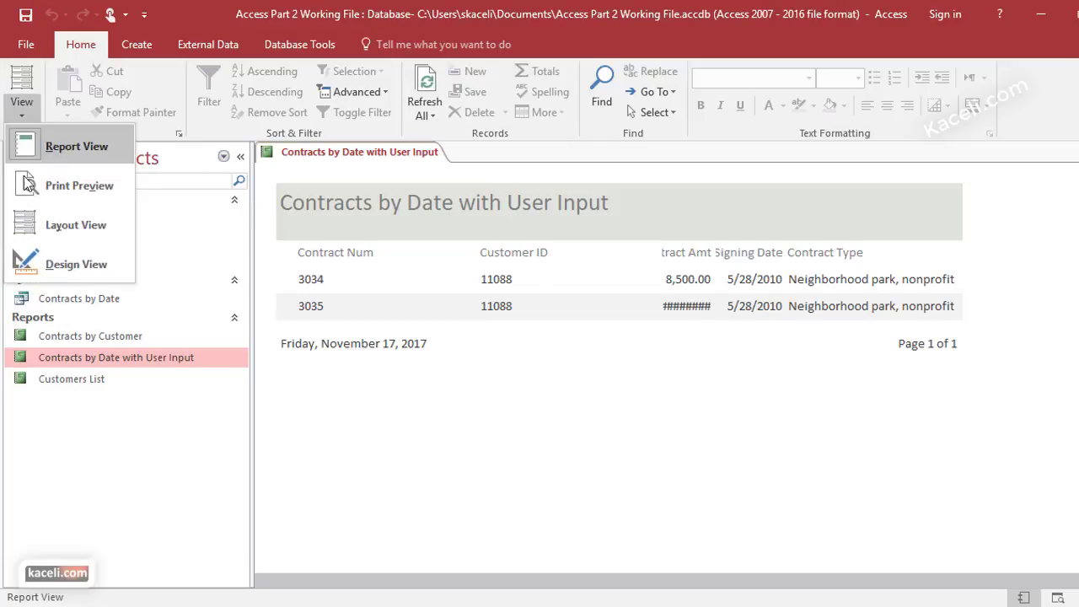
pyautogui.click(76, 225)
pyautogui.click(682, 306)
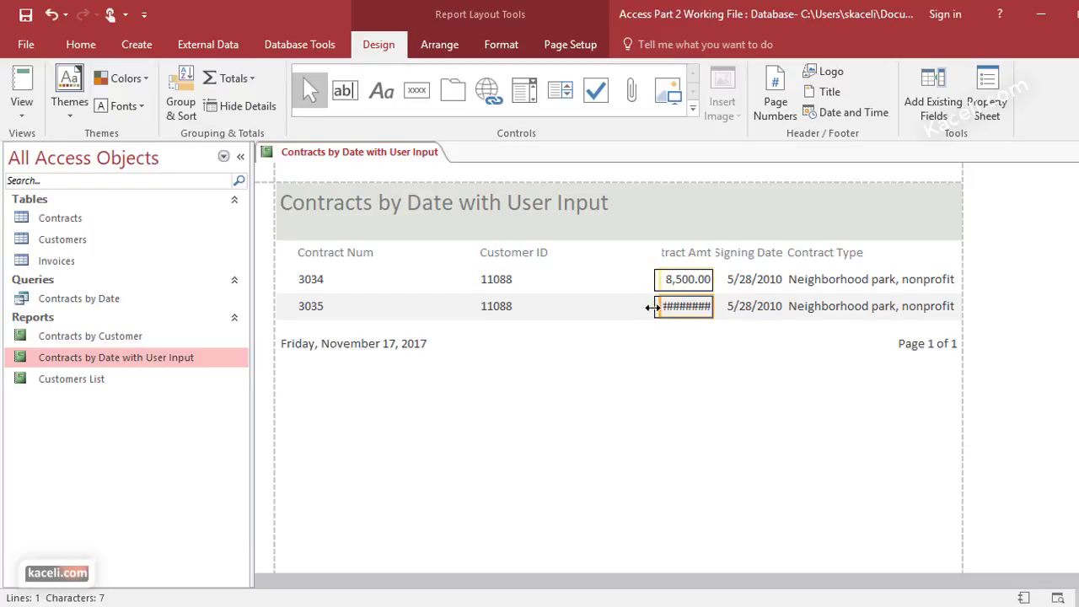
pyautogui.moveTo(652, 308); pyautogui.dragTo(640, 307)
pyautogui.click(674, 231)
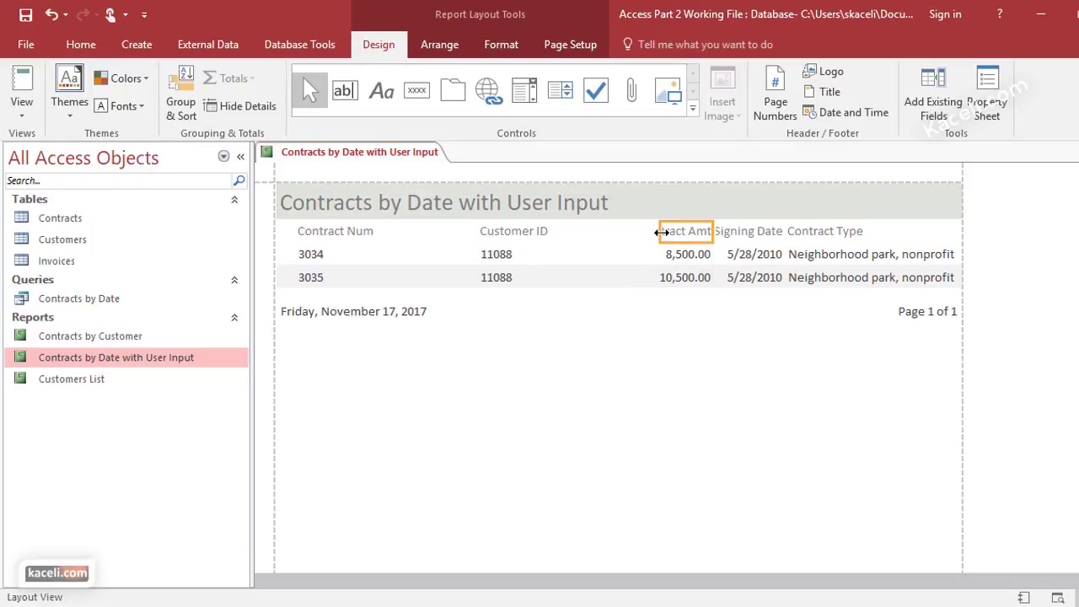
pyautogui.moveTo(662, 231); pyautogui.dragTo(621, 231)
pyautogui.click(611, 330)
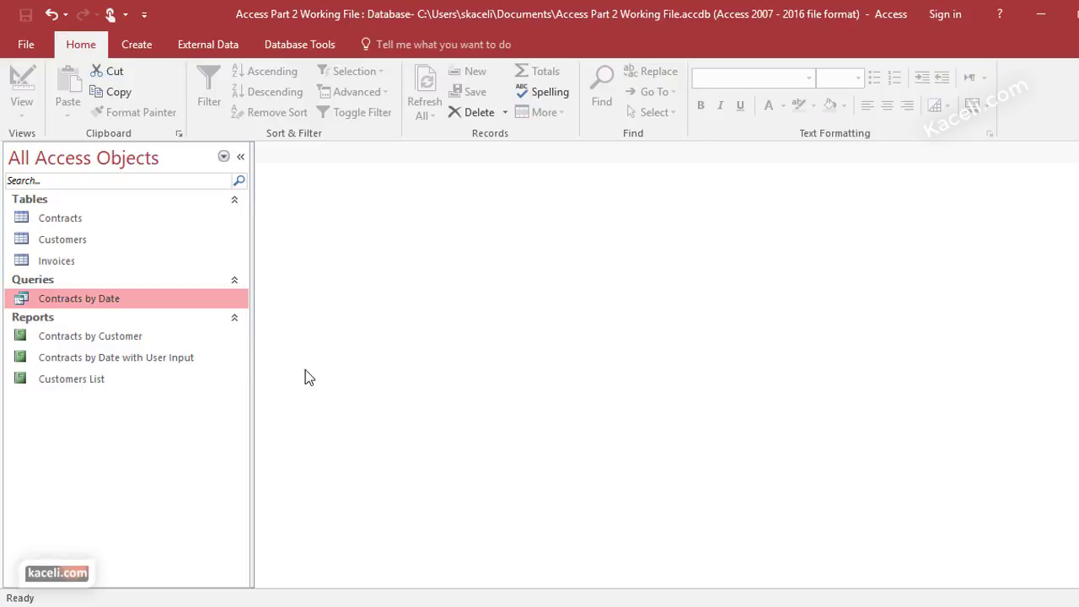
# Step: Run the Contracts by Date query for the date 3/1/2010 and close its results
pyautogui.doubleClick(93, 302)
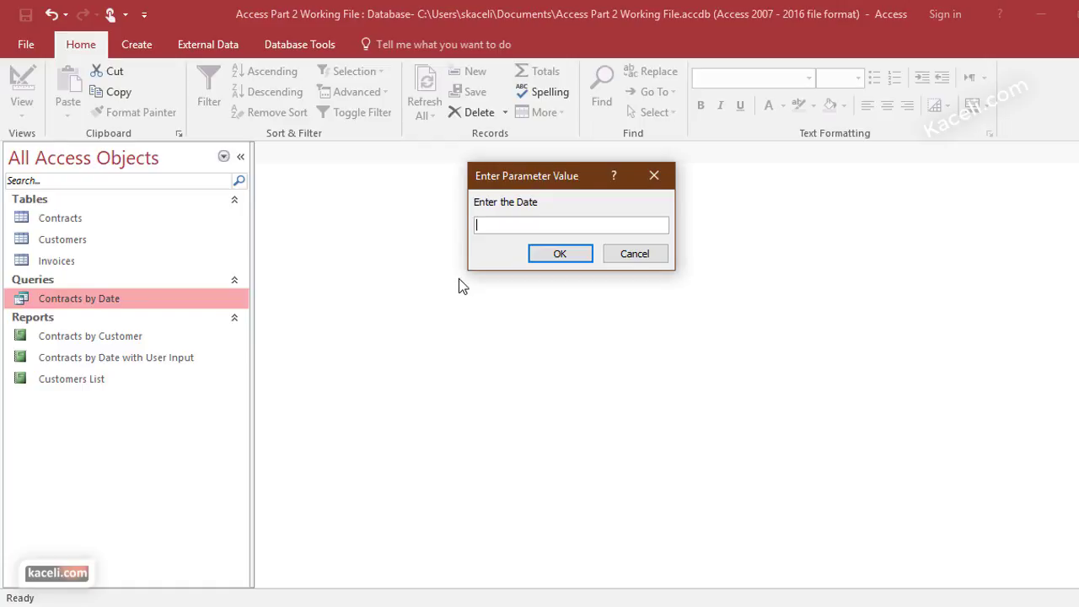
pyautogui.write('3/1/2010')
pyautogui.click(571, 257)
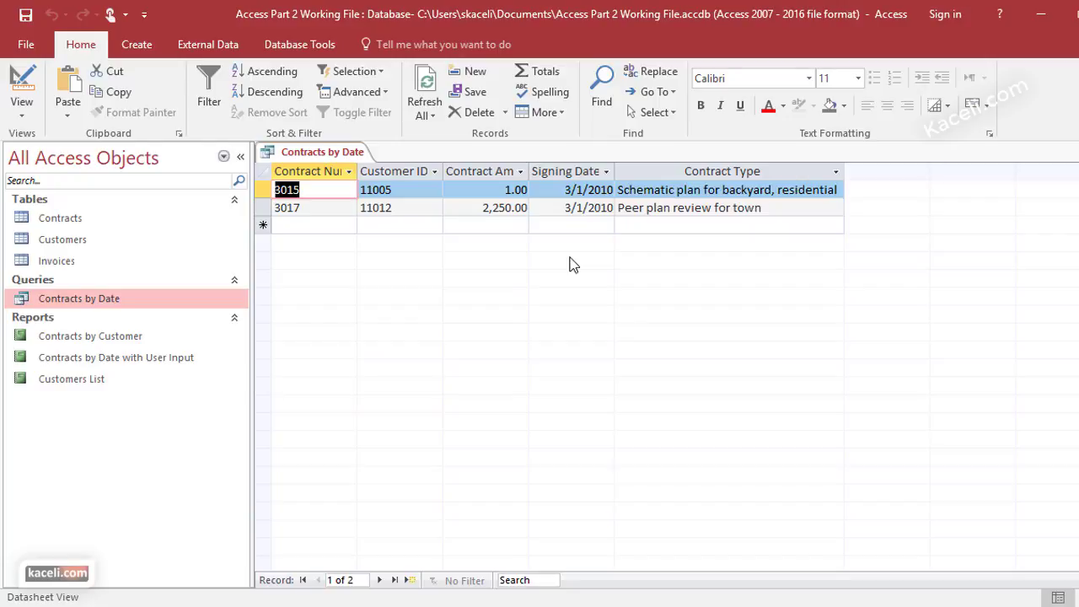
pyautogui.hotkey('ctrl', 'w')
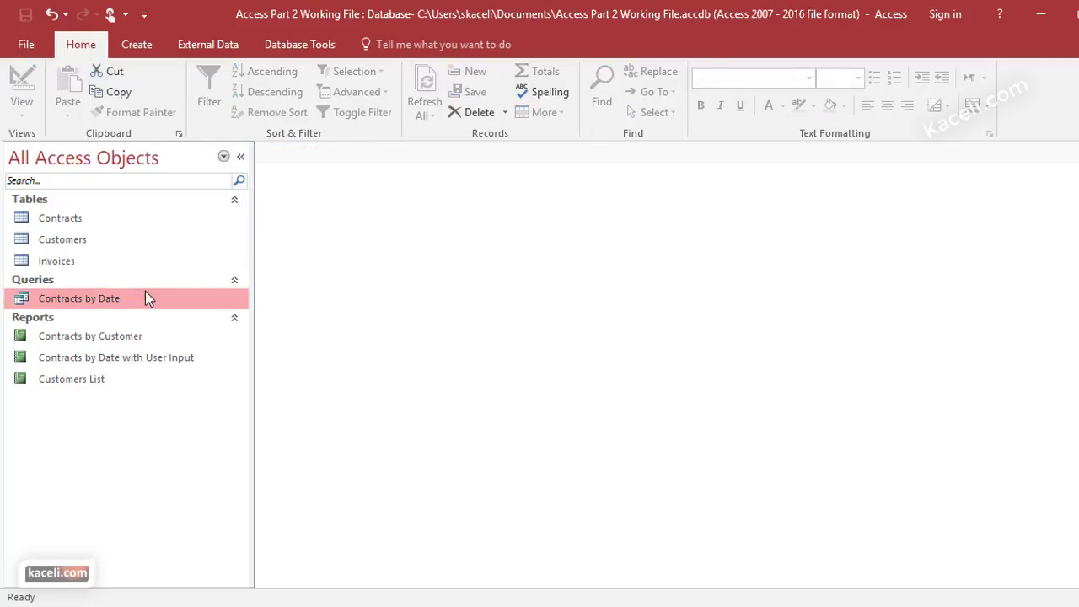
# Step: Change the Contracts by Date query's Signing Date criteria to >=[Enter the Start Date] AND <=[End Date], then save and close the query
pyautogui.rightClick(98, 301)
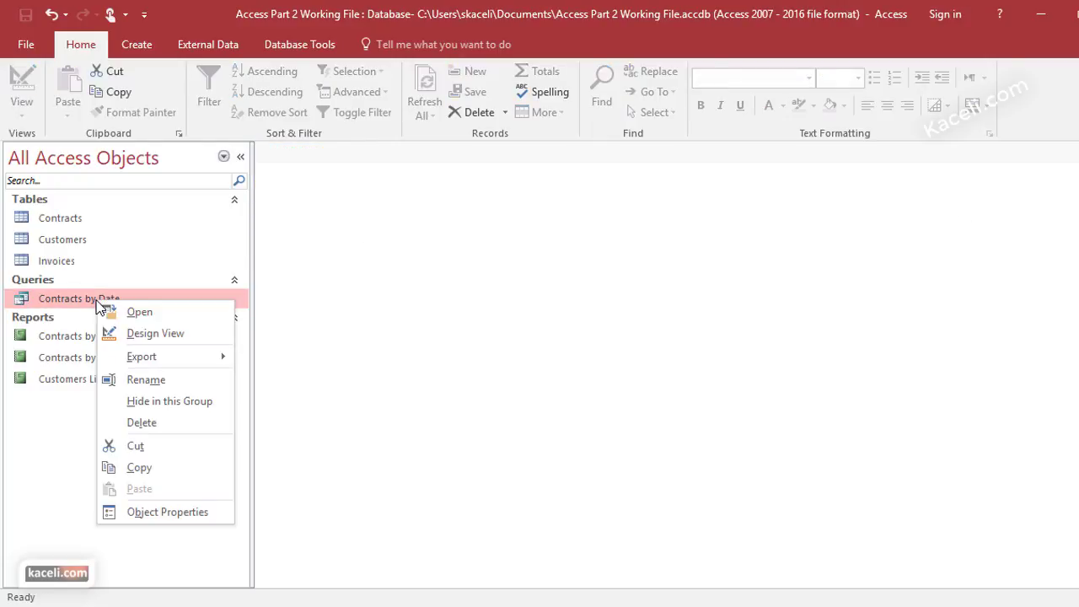
pyautogui.click(130, 334)
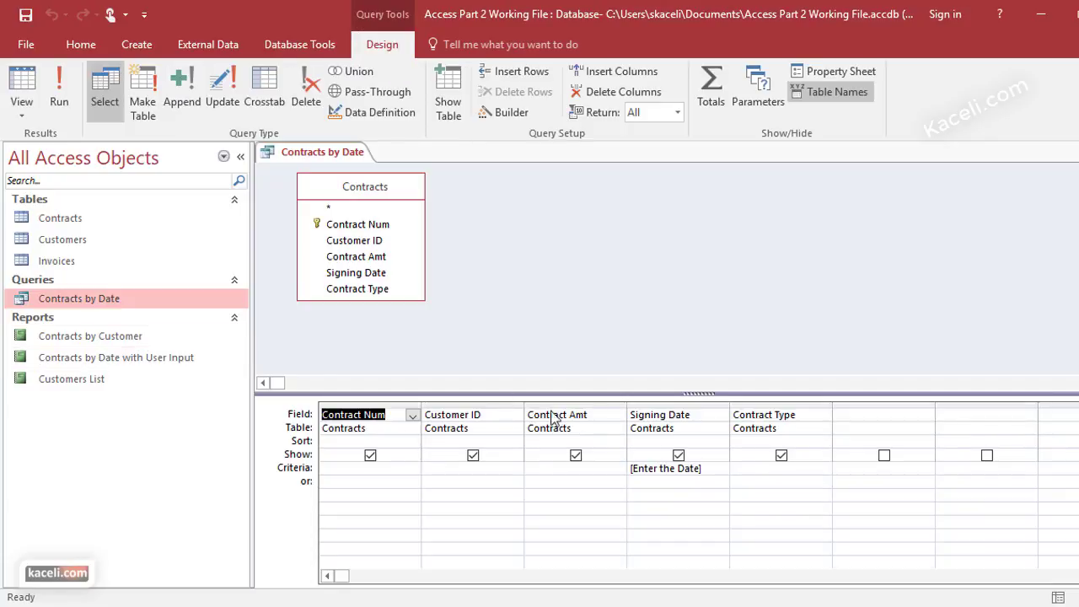
pyautogui.click(715, 469)
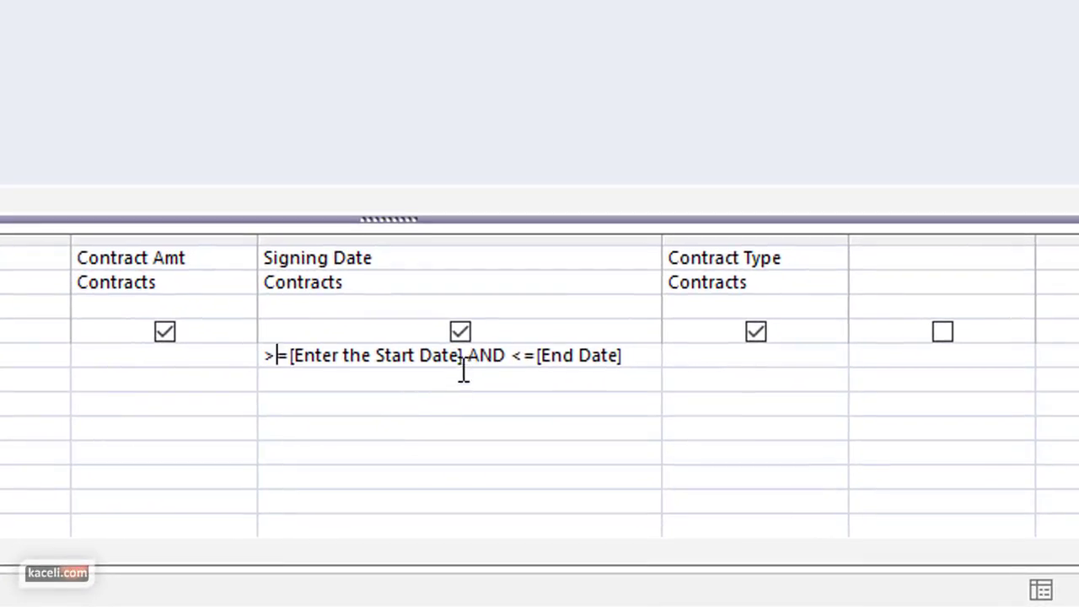
pyautogui.moveTo(463, 366); pyautogui.dragTo(297, 362)
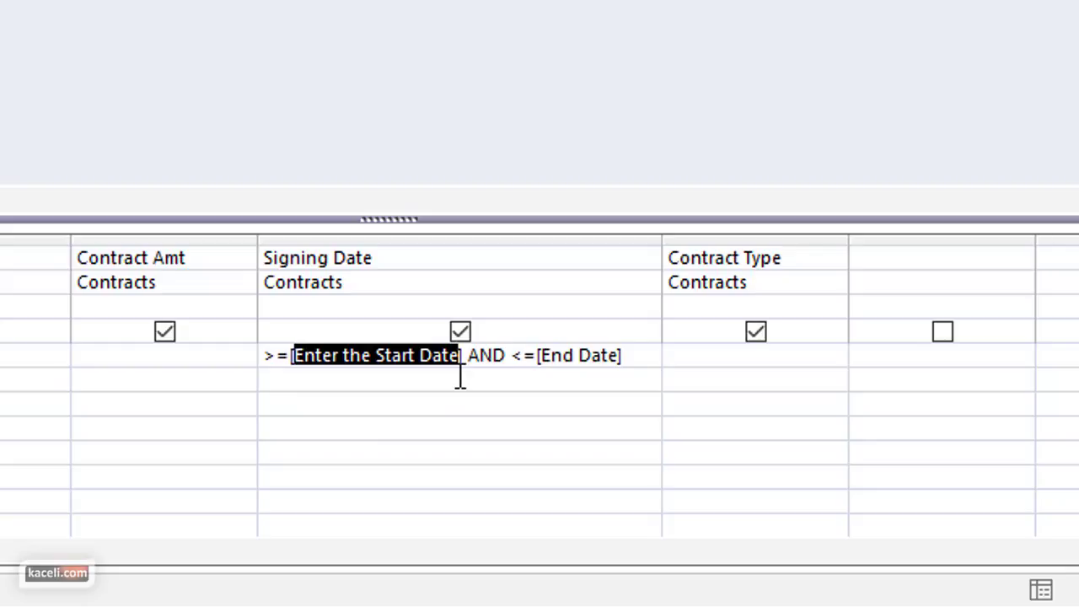
pyautogui.click(544, 366)
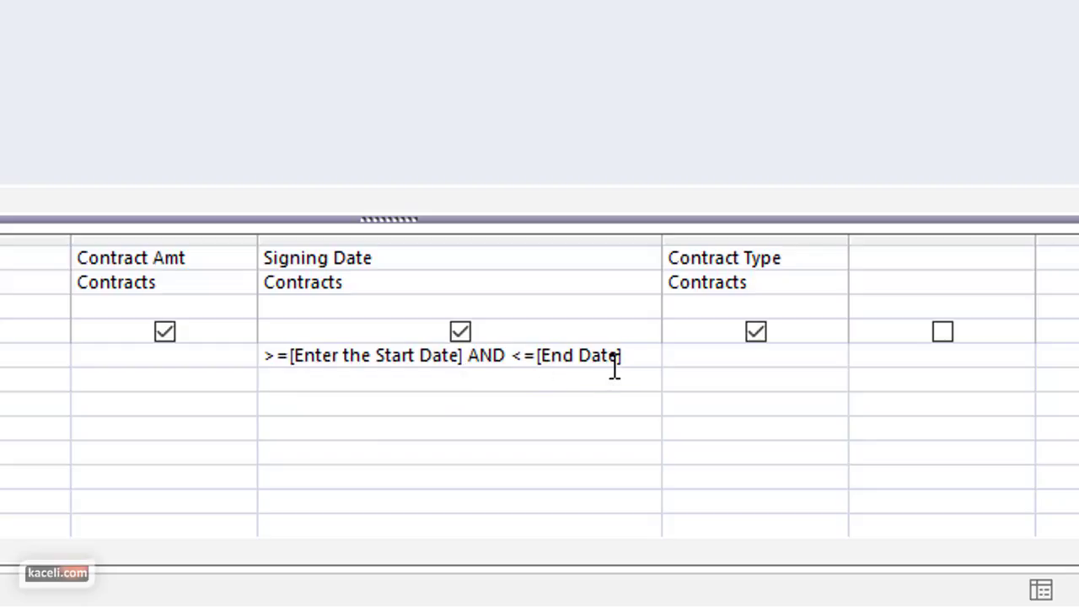
pyautogui.moveTo(625, 361); pyautogui.dragTo(544, 368)
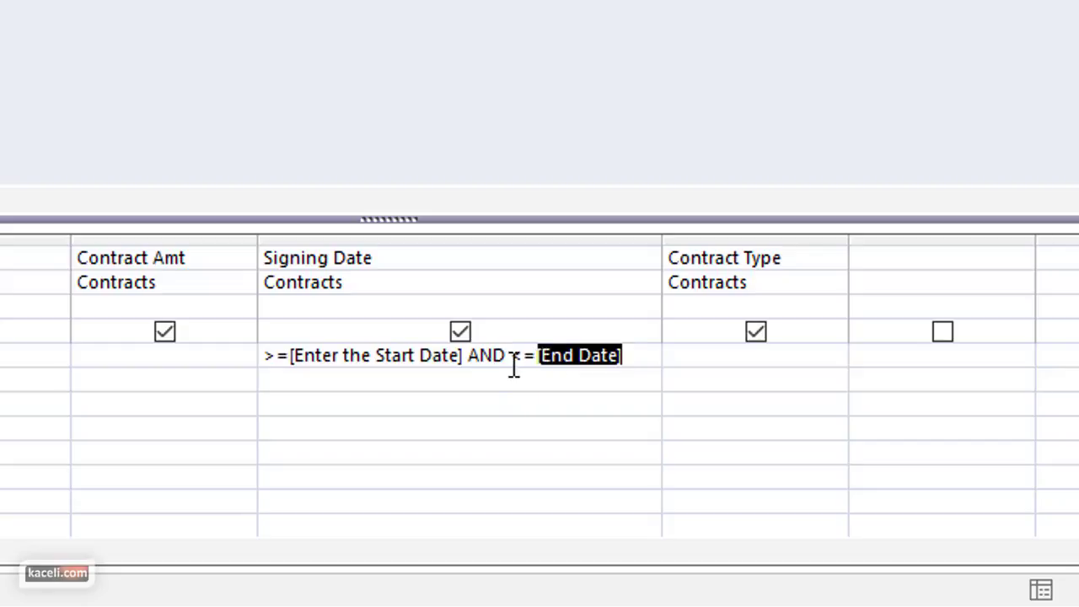
pyautogui.doubleClick(487, 355)
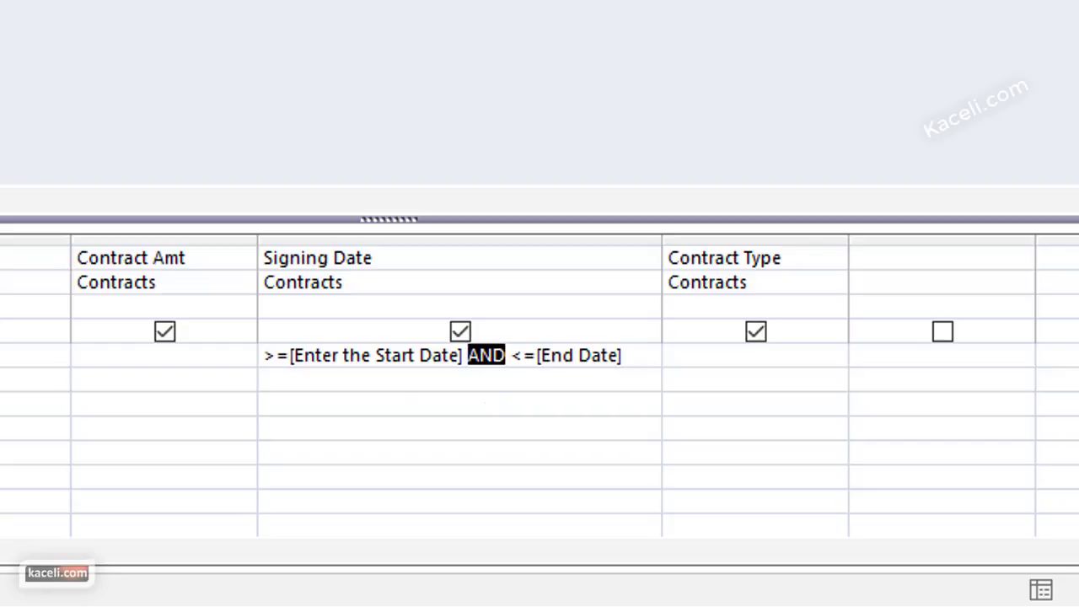
pyautogui.click(276, 355)
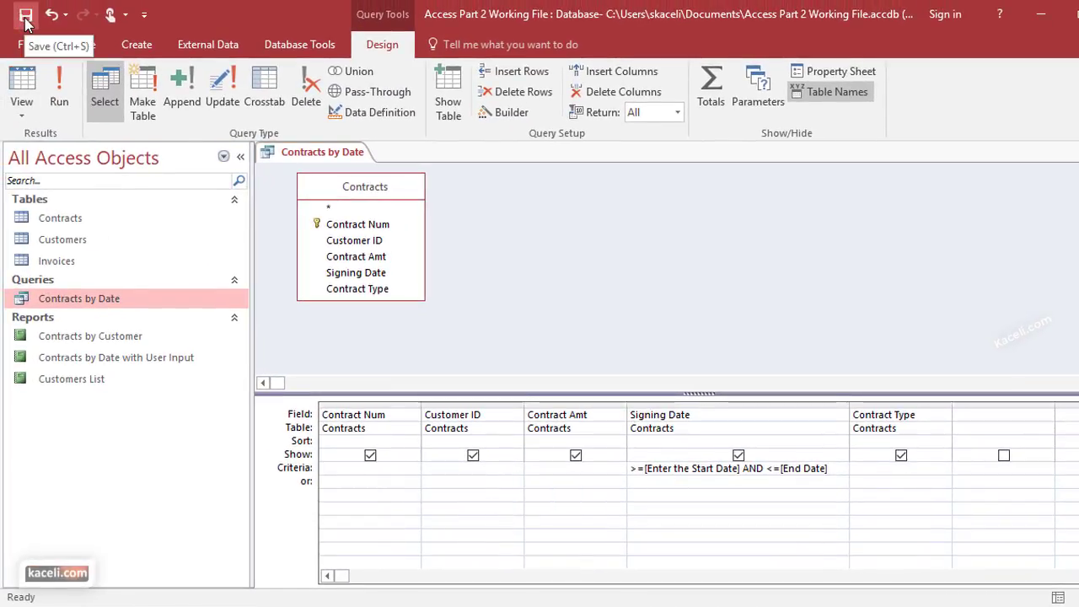
pyautogui.click(25, 17)
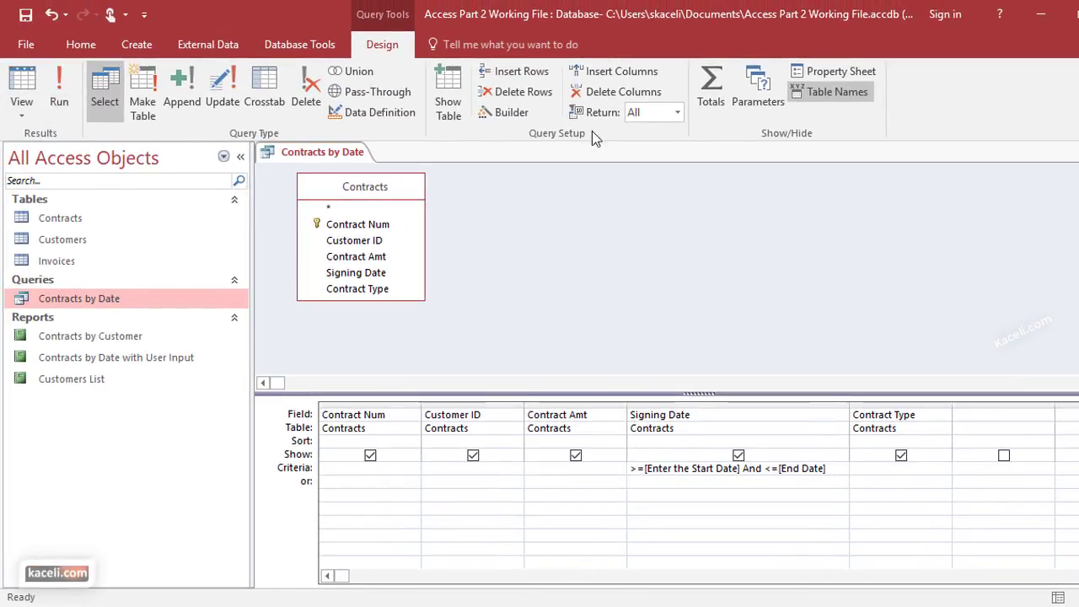
pyautogui.click(1075, 153)
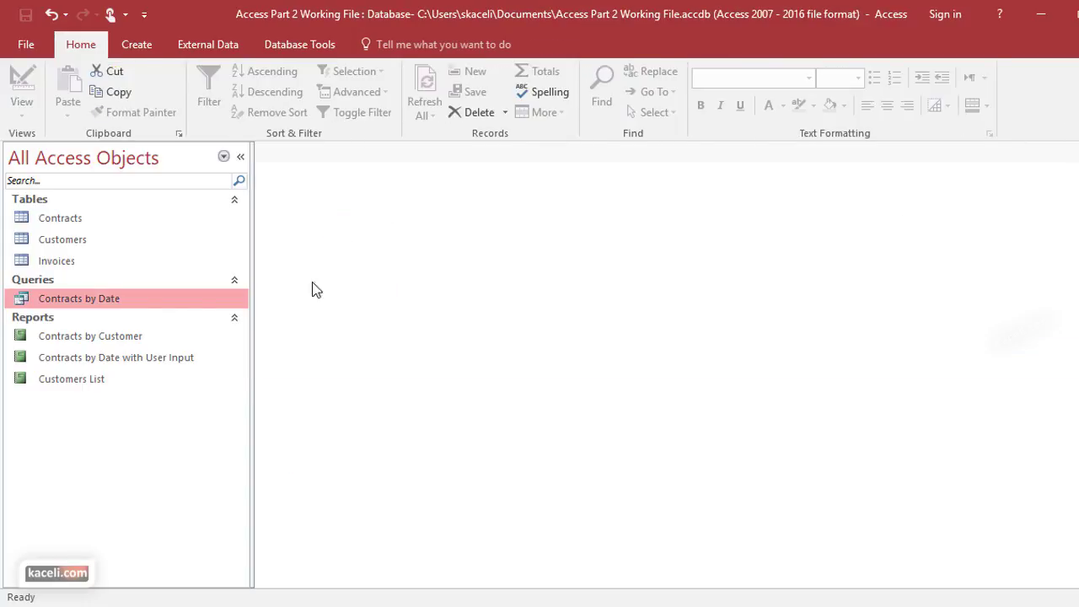
# Step: Run the Contracts by Date query with start date 3/1/2010 and end date 5/28/2010, and close its results
pyautogui.doubleClick(70, 300)
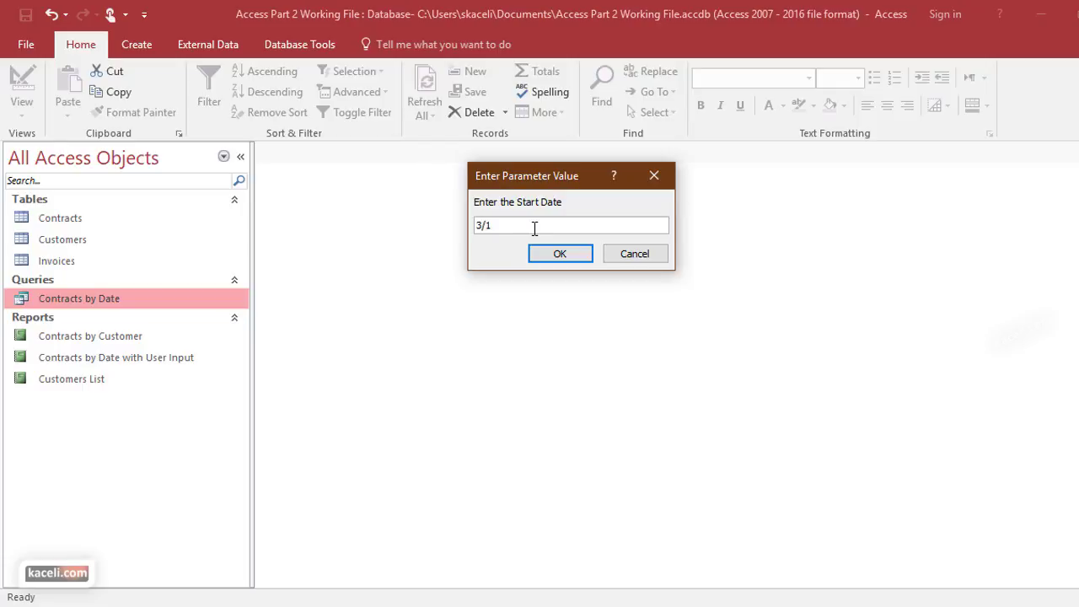
pyautogui.write('3/1/2010')
pyautogui.click(548, 260)
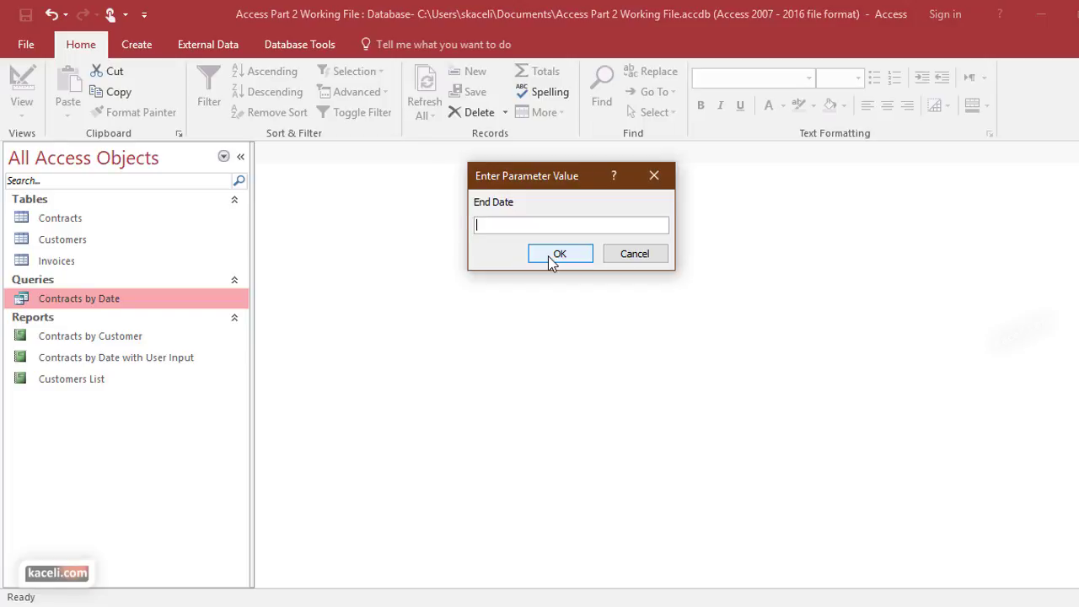
pyautogui.write('5/28/2010')
pyautogui.click(549, 257)
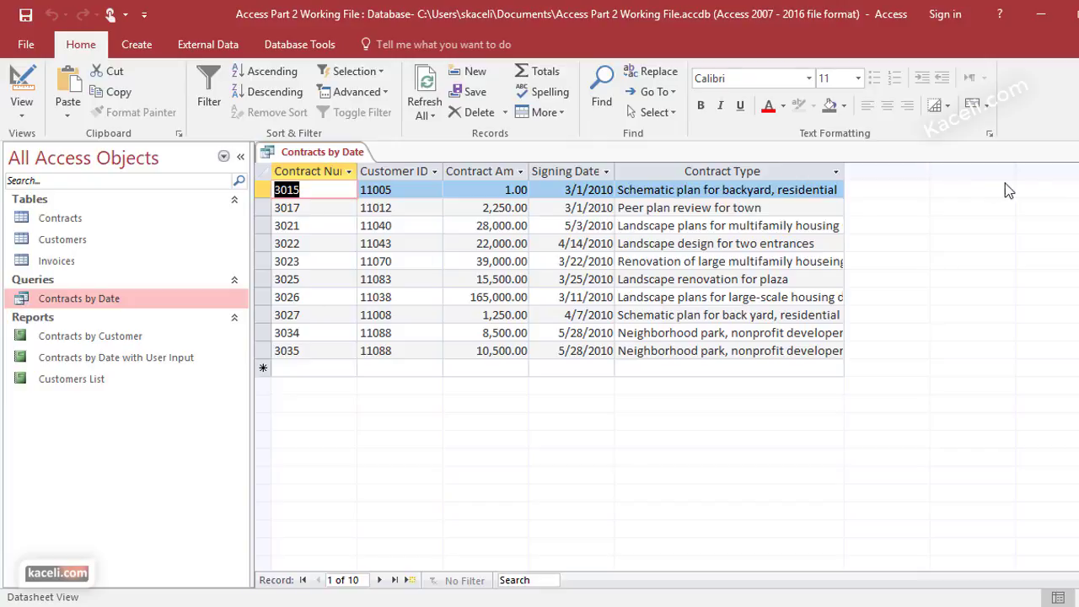
pyautogui.hotkey('ctrl', 'w')
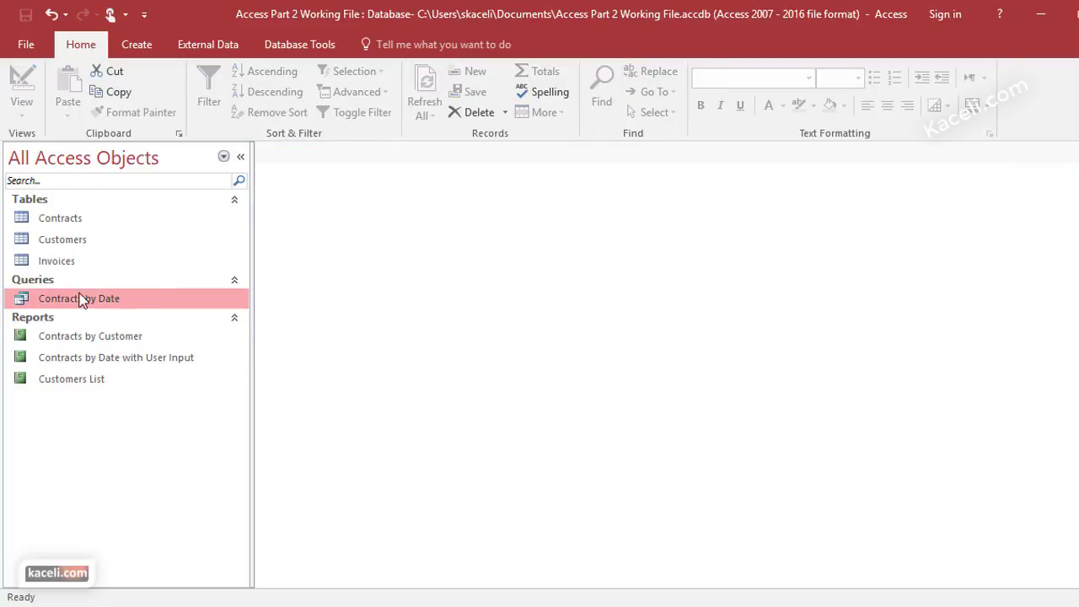
# Step: Run the Contracts by Date query with start date 1/1/2010 and end date 6/30/2010
pyautogui.doubleClick(77, 299)
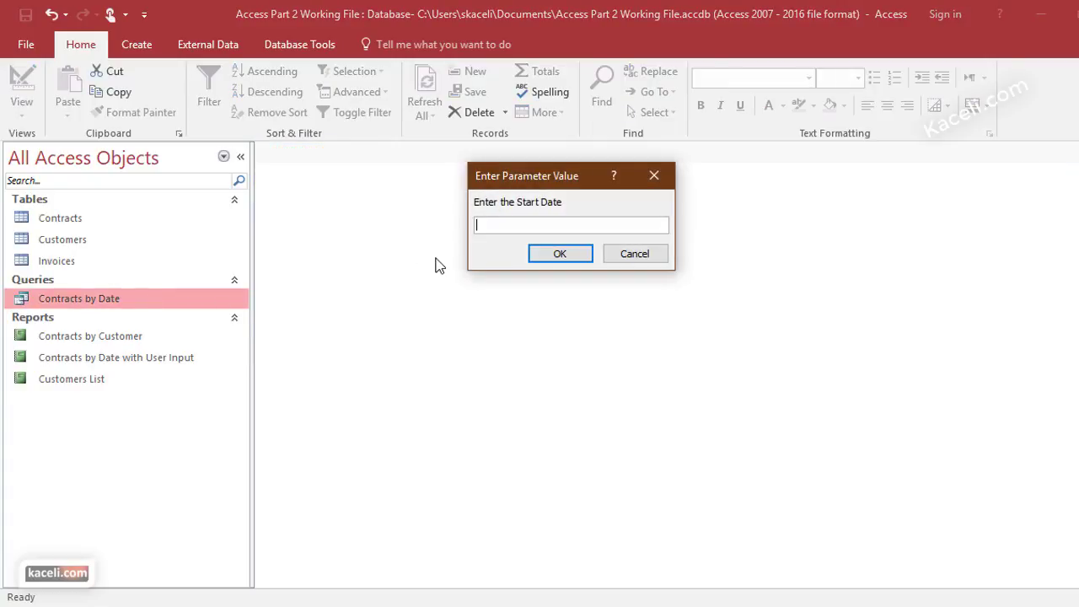
pyautogui.write('1/1/2010')
pyautogui.click(554, 257)
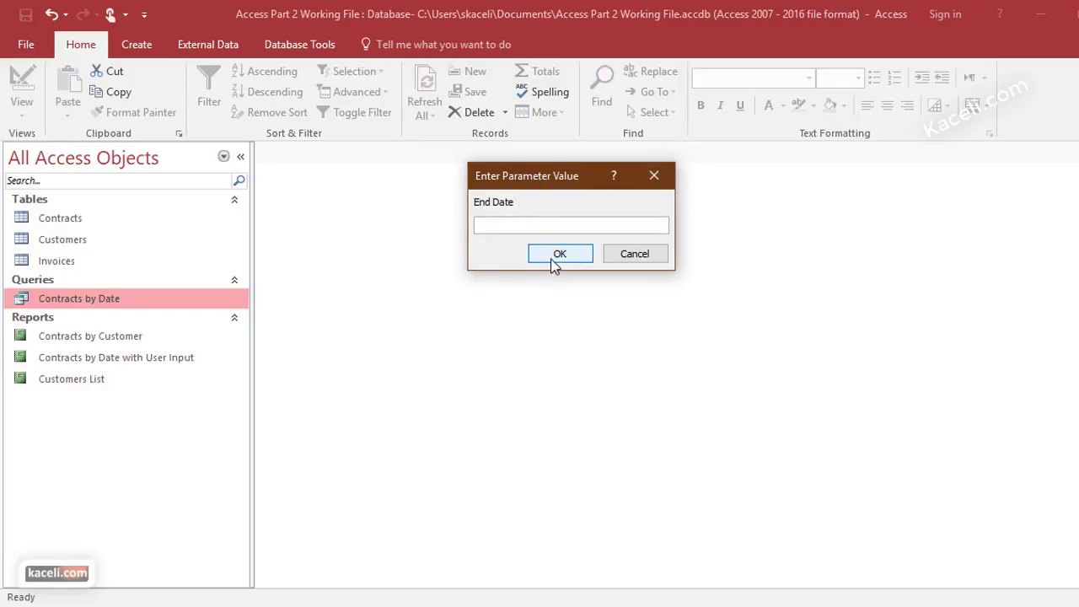
pyautogui.write('6/30/2010')
pyautogui.click(547, 257)
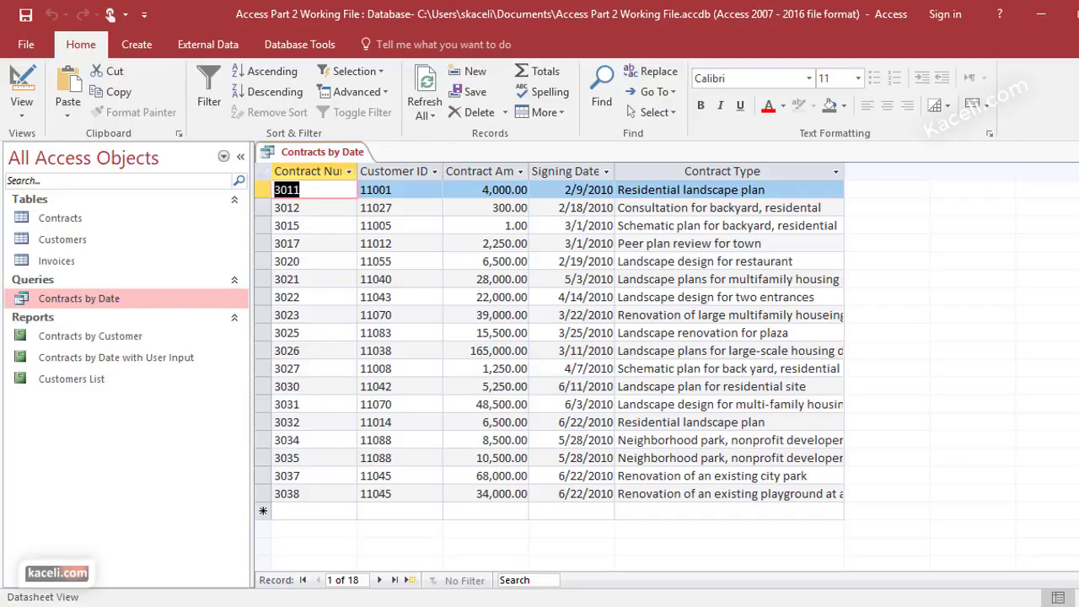
# Step: Close the query results and start a Report Wizard report based on the Contracts by Date query with all its fields
pyautogui.hotkey('ctrl', 'w')
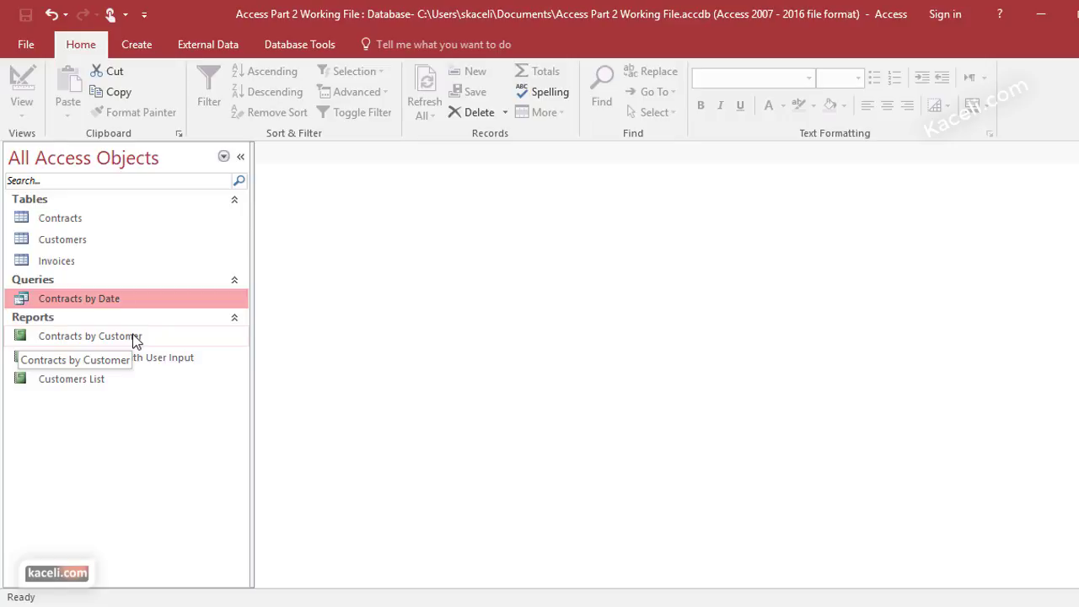
pyautogui.click(137, 44)
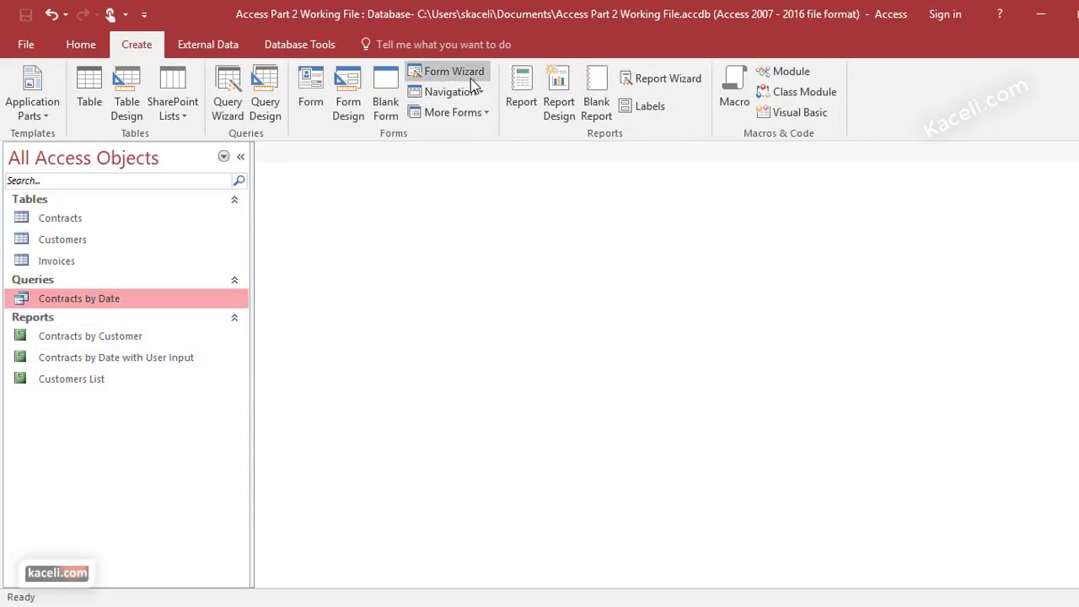
pyautogui.click(660, 79)
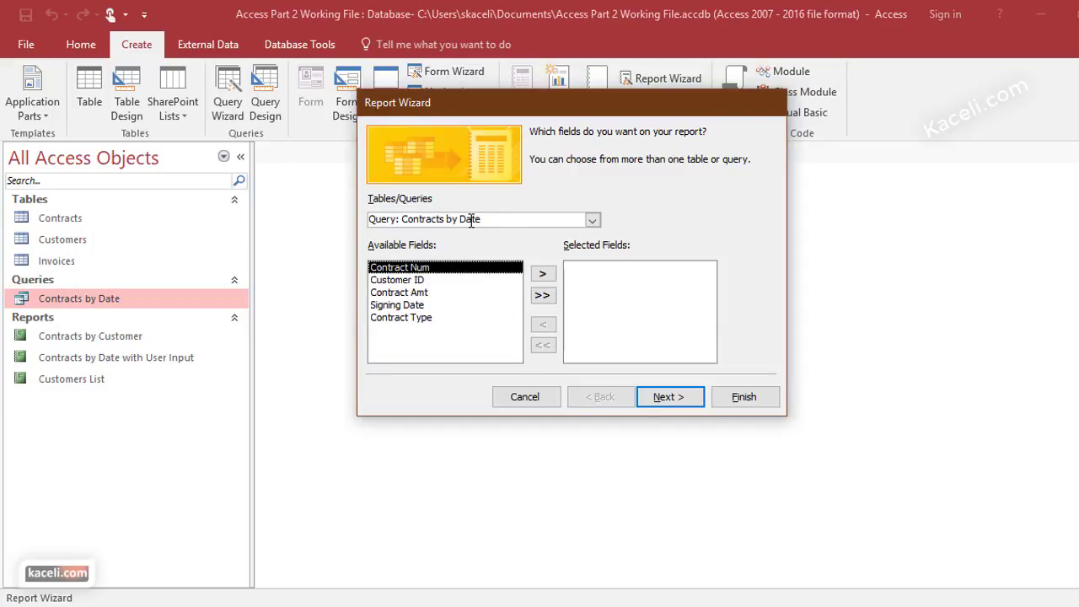
pyautogui.click(543, 293)
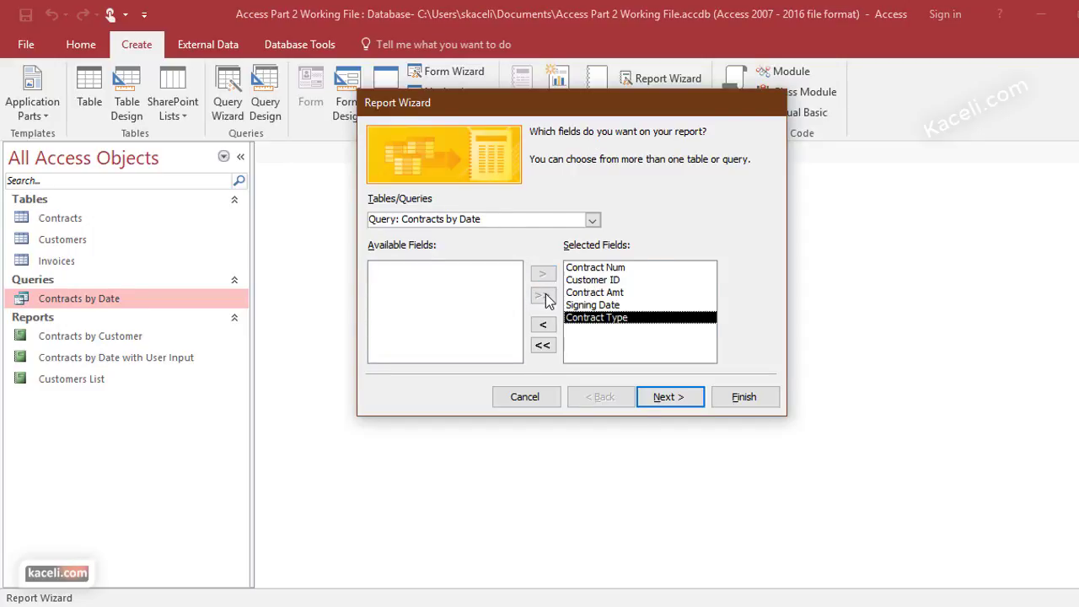
pyautogui.click(682, 399)
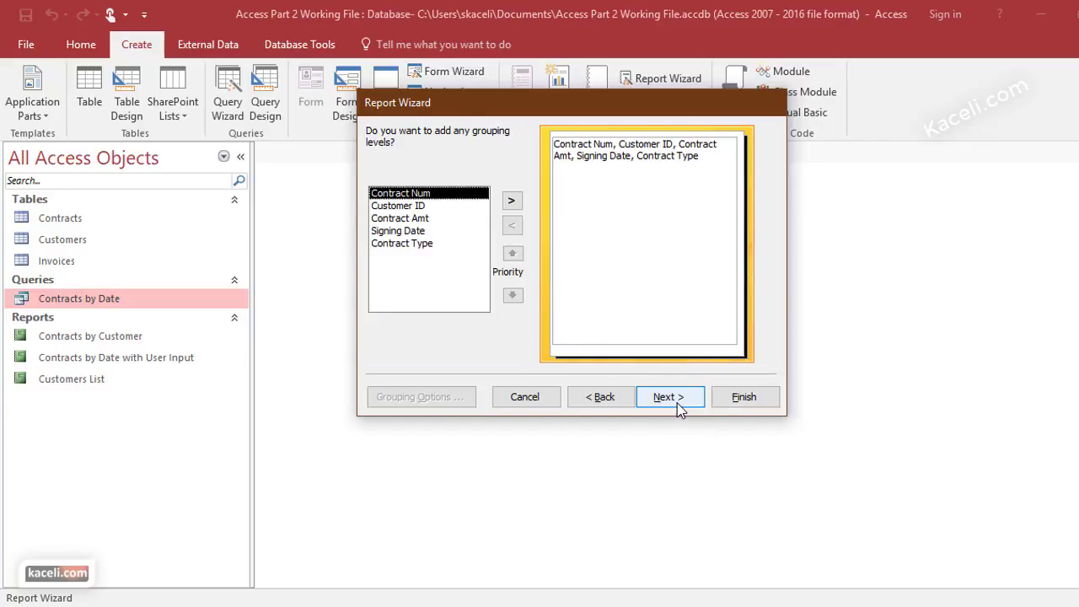
# Step: Finish the wizard without grouping, sorted ascending by Signing Date, in tabular portrait layout, titled Contracts by Date with Multiple User Input
pyautogui.click(677, 400)
pyautogui.click(683, 190)
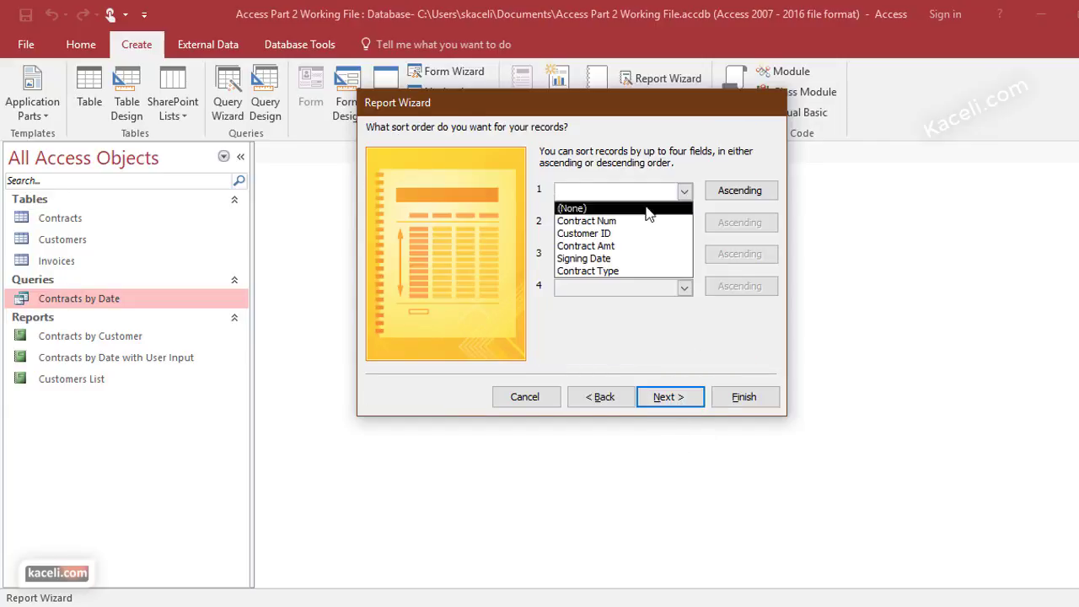
pyautogui.click(645, 220)
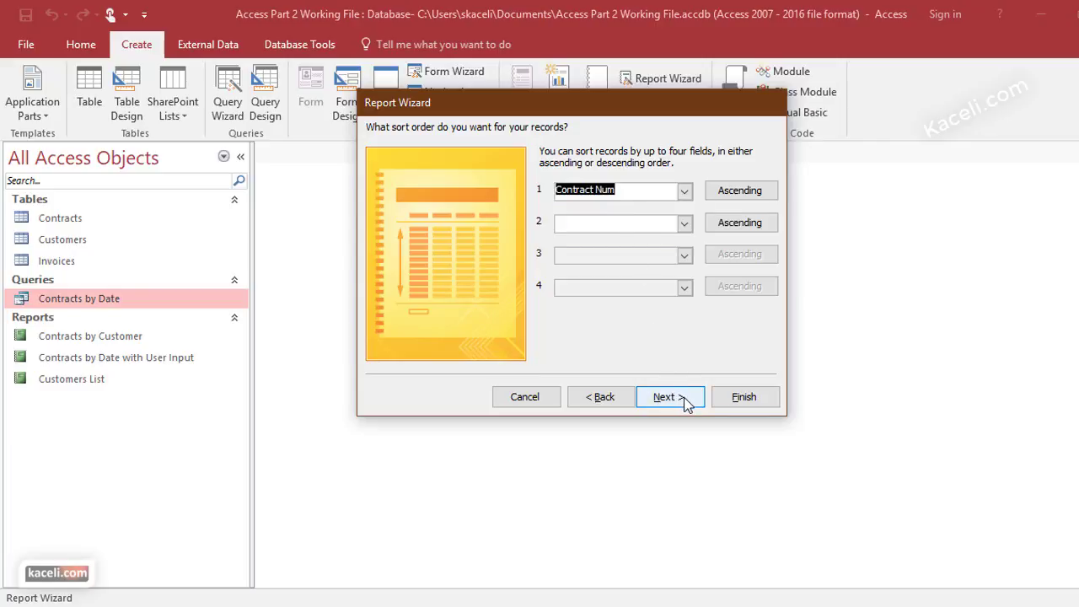
pyautogui.click(684, 191)
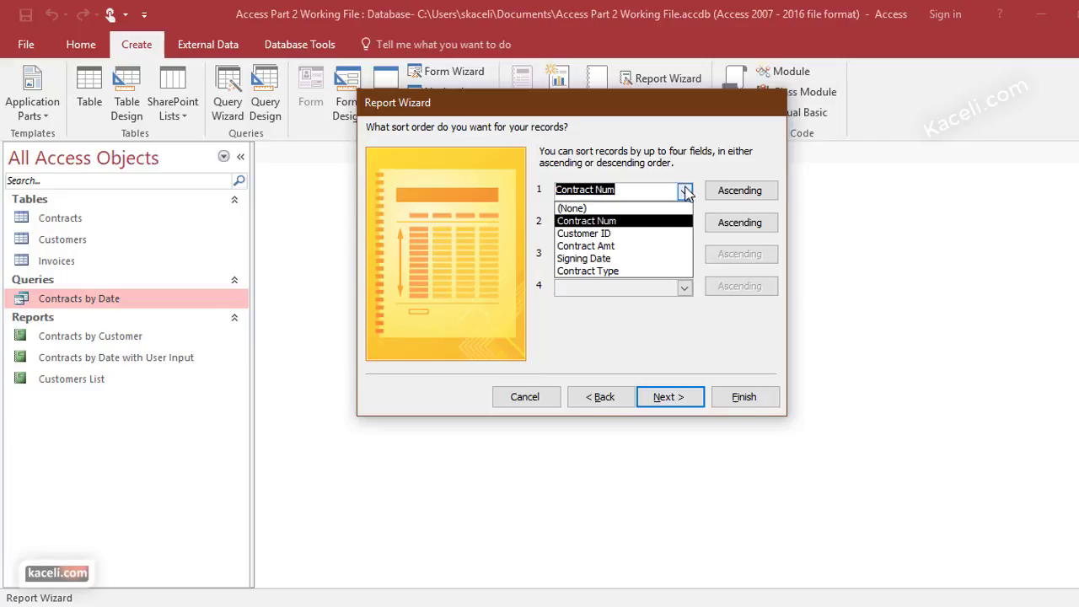
pyautogui.click(617, 258)
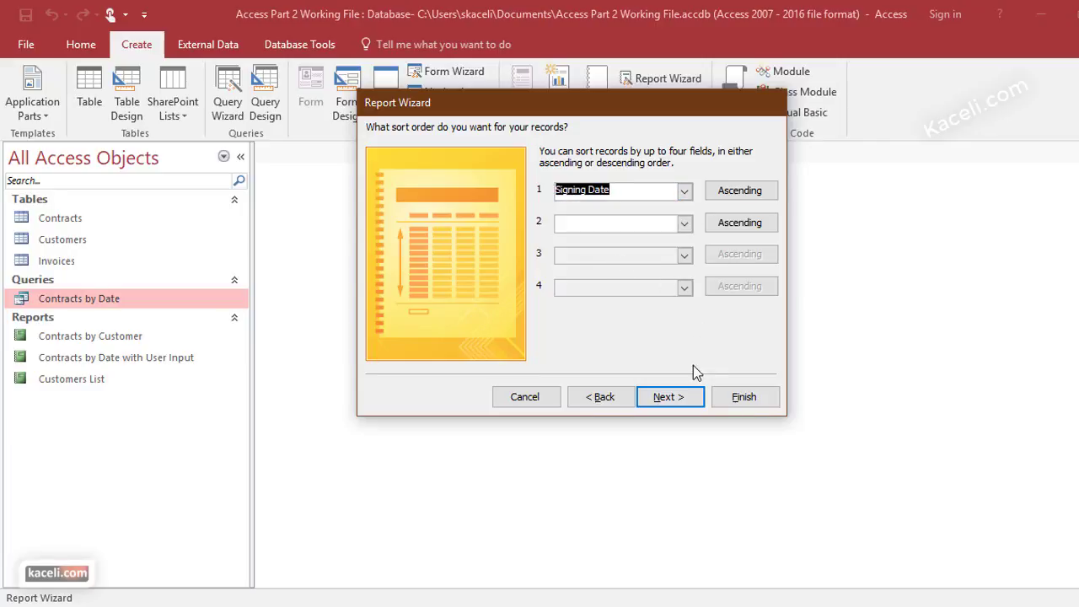
pyautogui.click(682, 398)
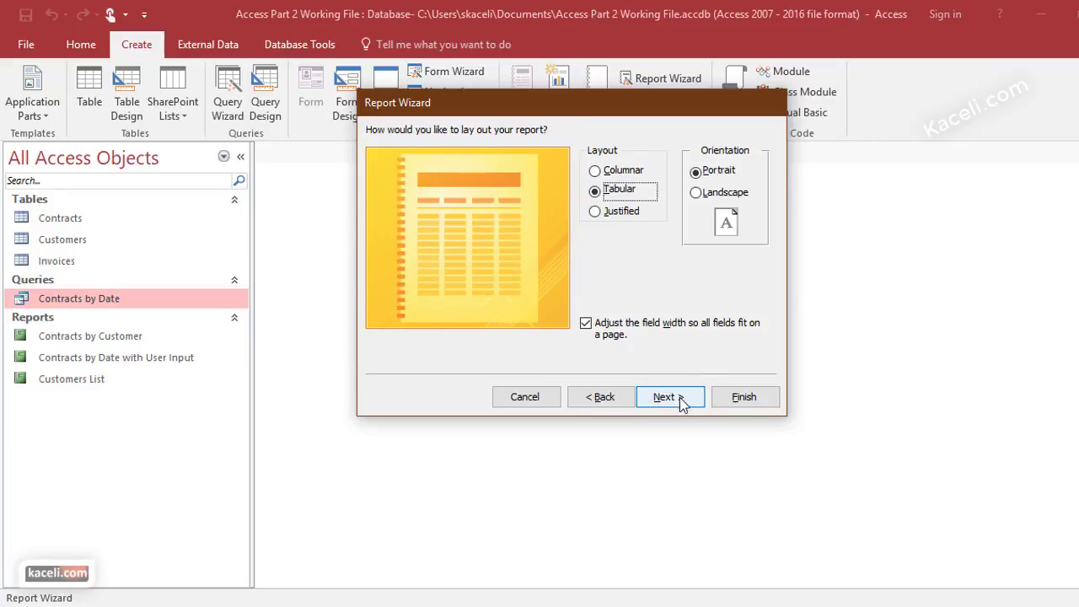
pyautogui.click(683, 401)
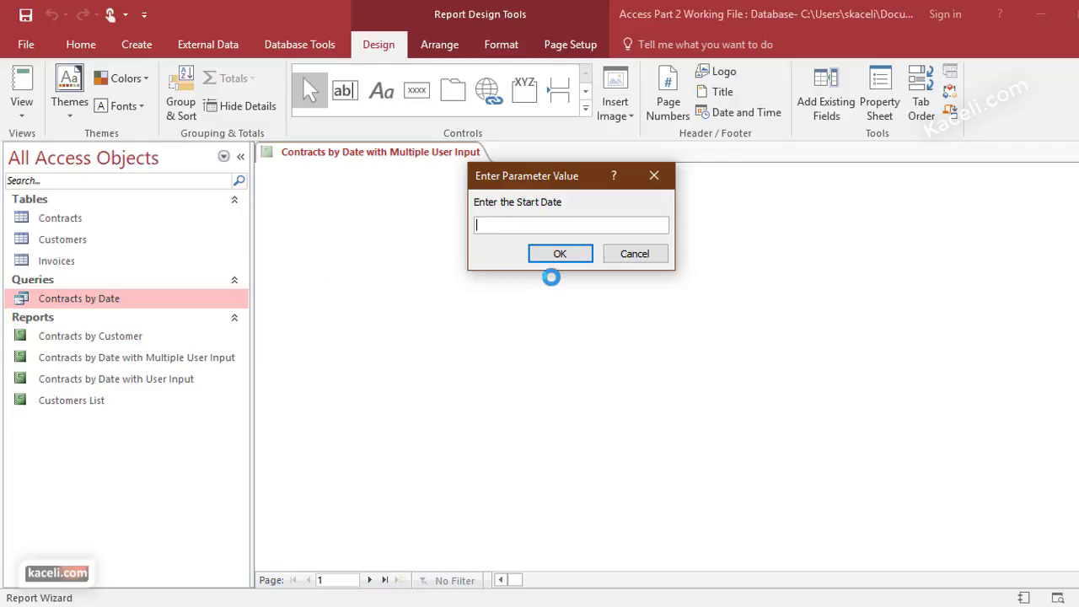
# Step: Preview the new report with start date 3/1/2010 and end date 12/31/2010, and close the print preview
pyautogui.write('3/1/2010')
pyautogui.press('Return')
pyautogui.write('12/31/2010')
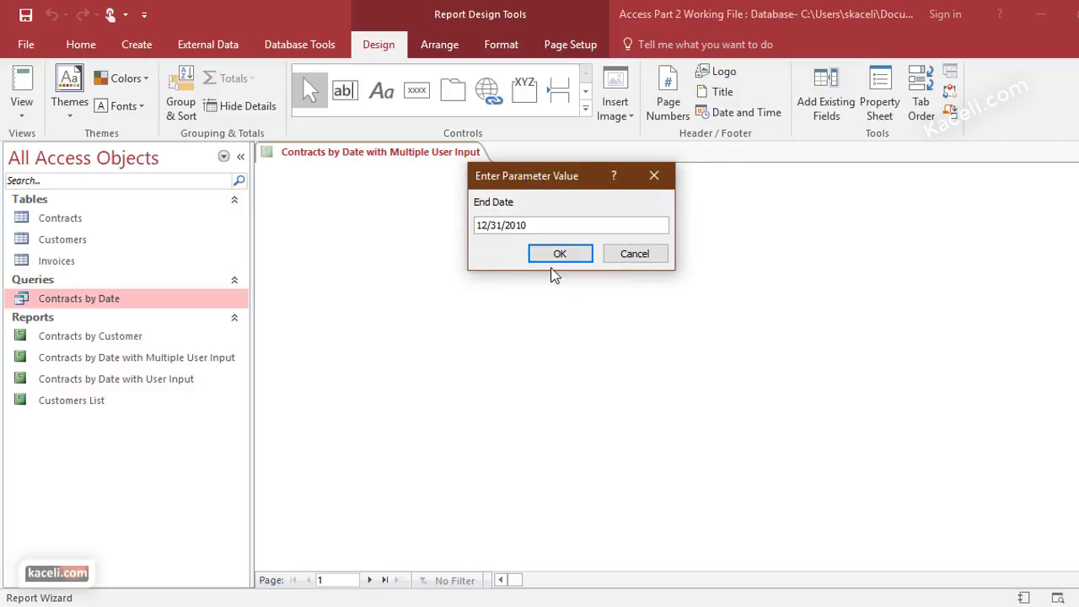
pyautogui.click(556, 256)
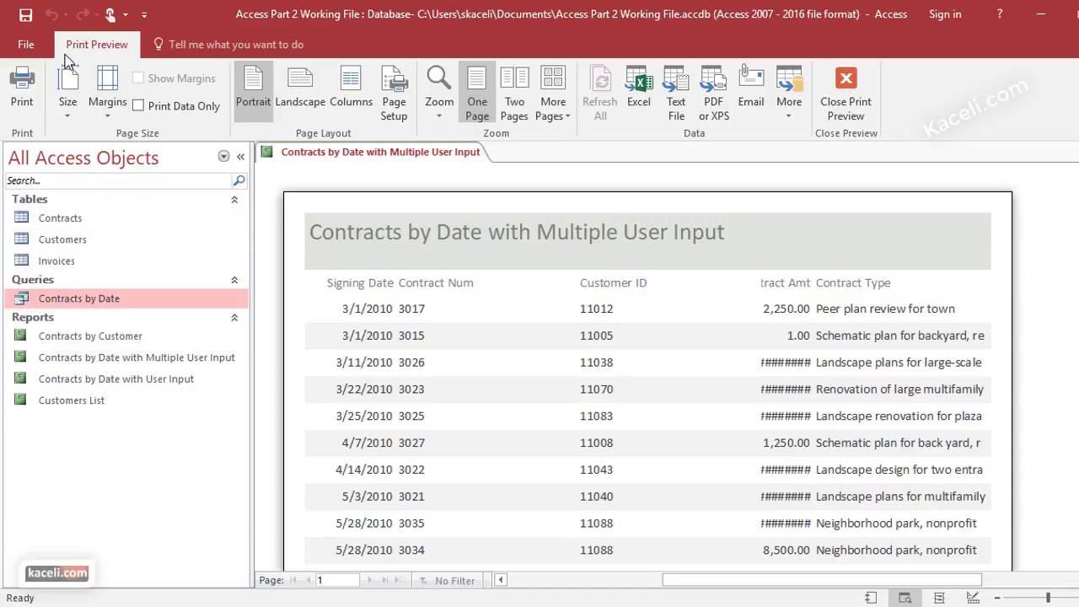
pyautogui.click(847, 103)
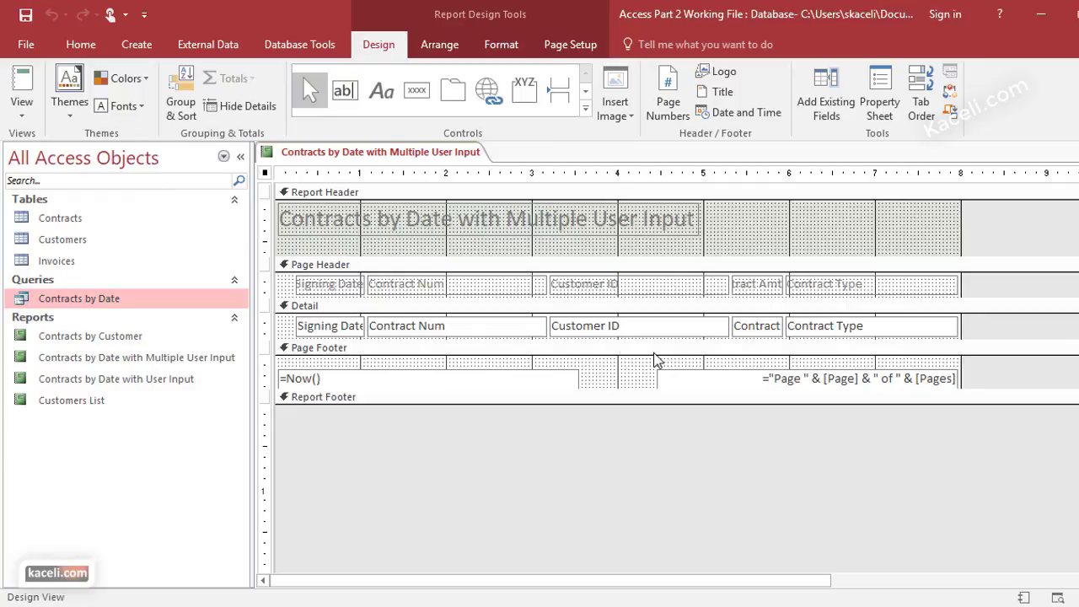
# Step: Open the report in Layout View, supplying a January 1 start date and a December 31 end date
pyautogui.click(22, 106)
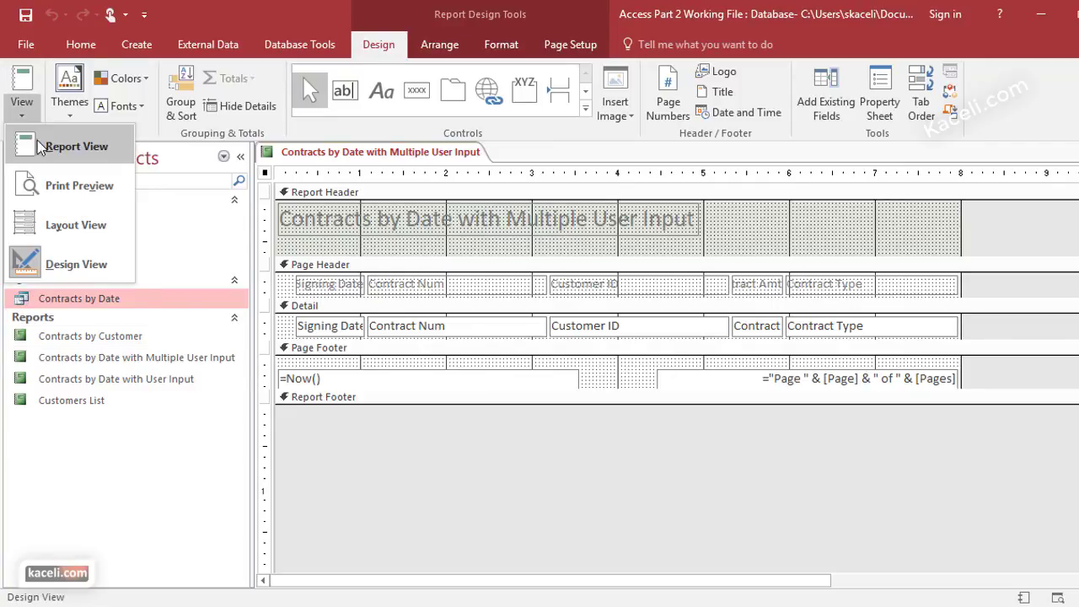
pyautogui.click(60, 225)
pyautogui.write('1/1/')
pyautogui.write('2018')
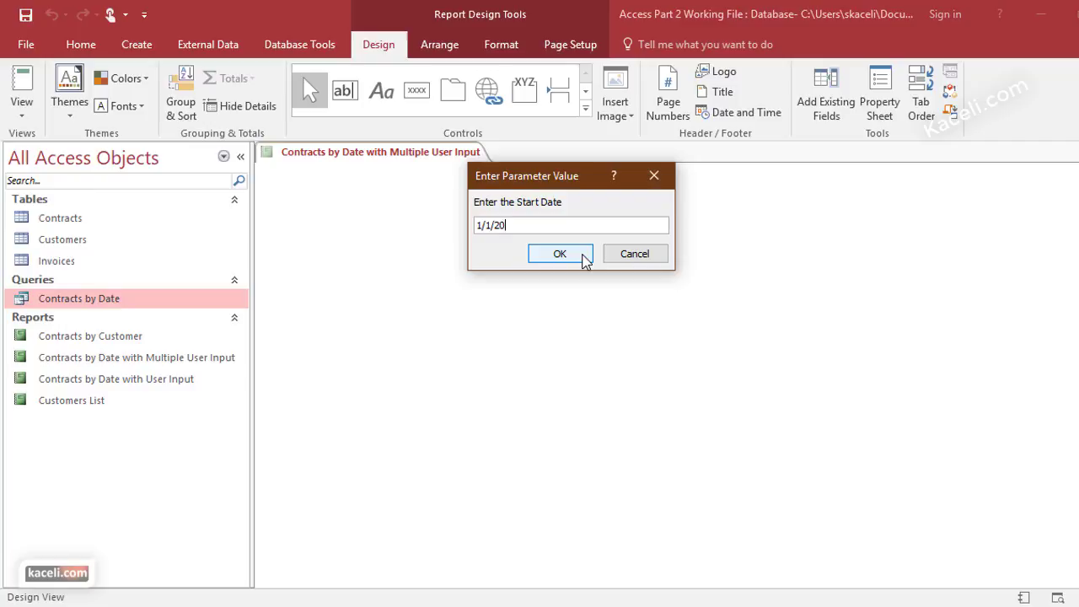
pyautogui.click(582, 254)
pyautogui.write('12/31/2018')
pyautogui.click(583, 257)
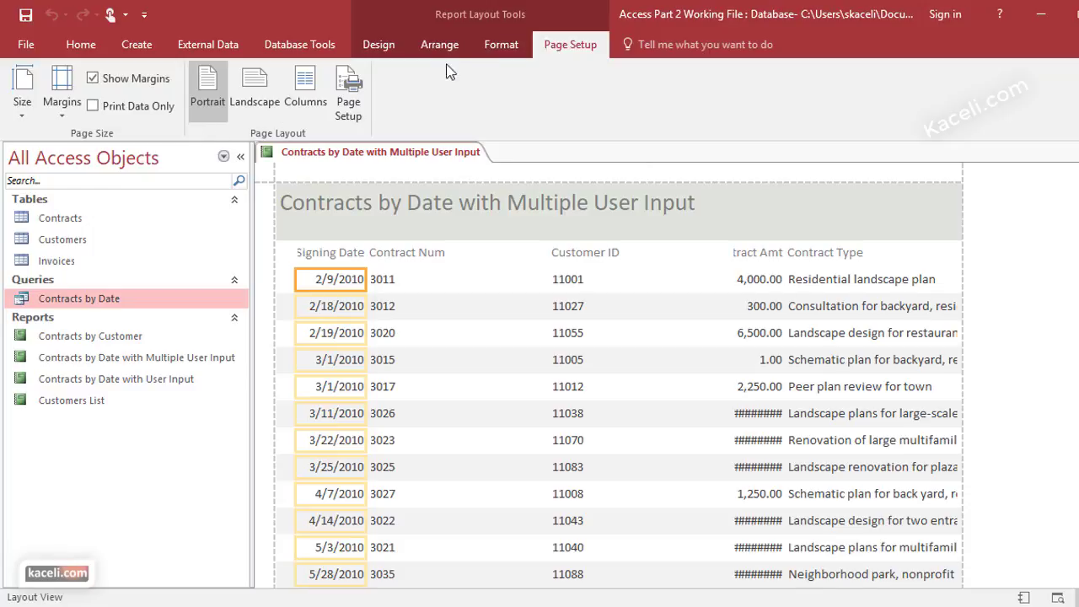
# Step: Widen the Contract Amt values and their column heading toward Customer ID so the full amounts and label fit
pyautogui.click(379, 44)
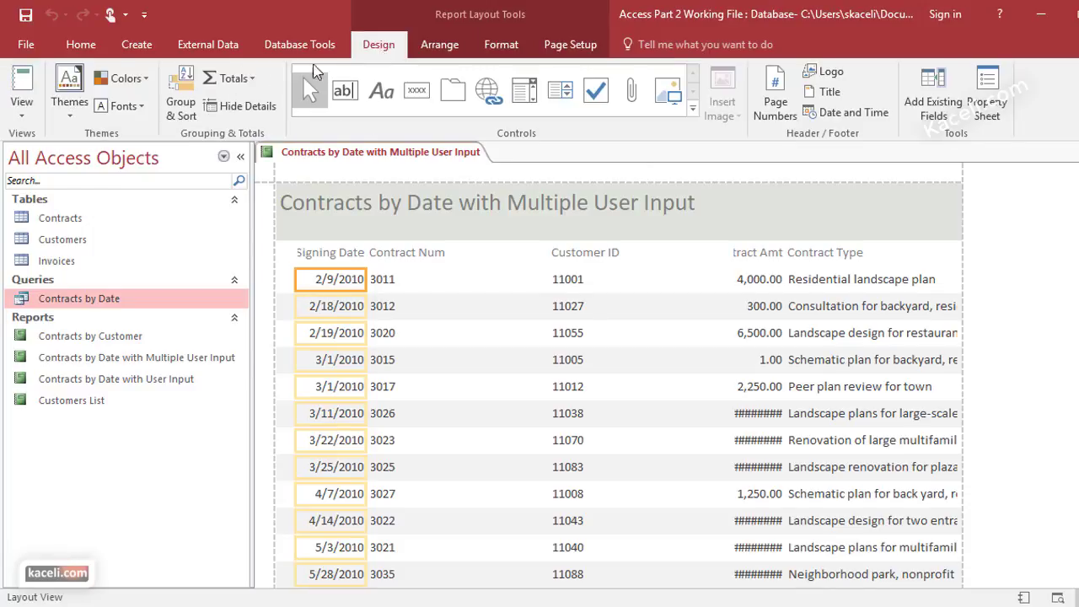
pyautogui.click(22, 108)
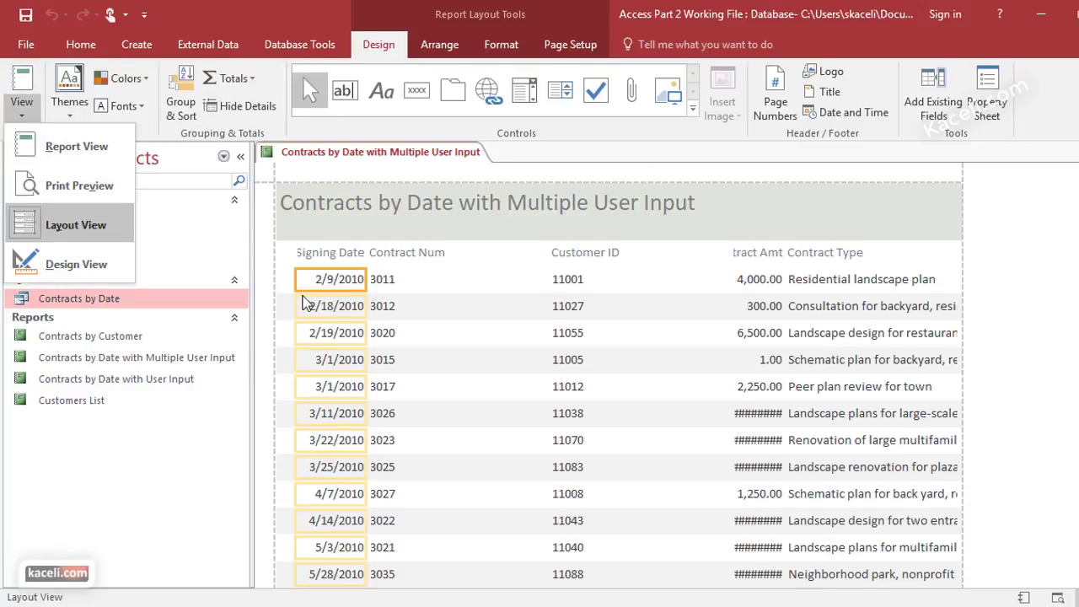
pyautogui.click(754, 269)
pyautogui.click(740, 272)
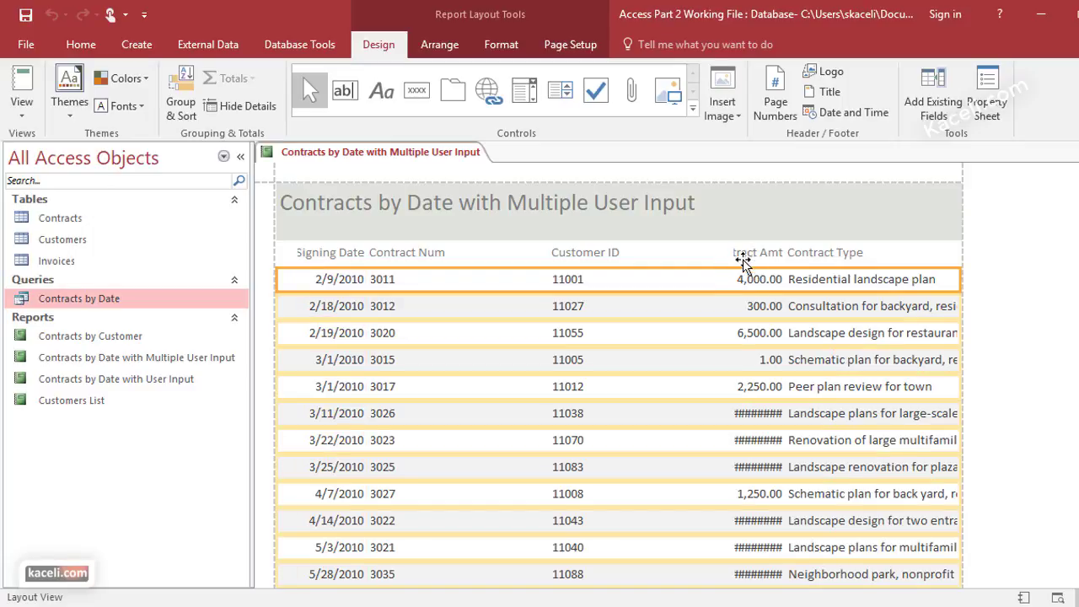
pyautogui.click(752, 305)
pyautogui.click(746, 307)
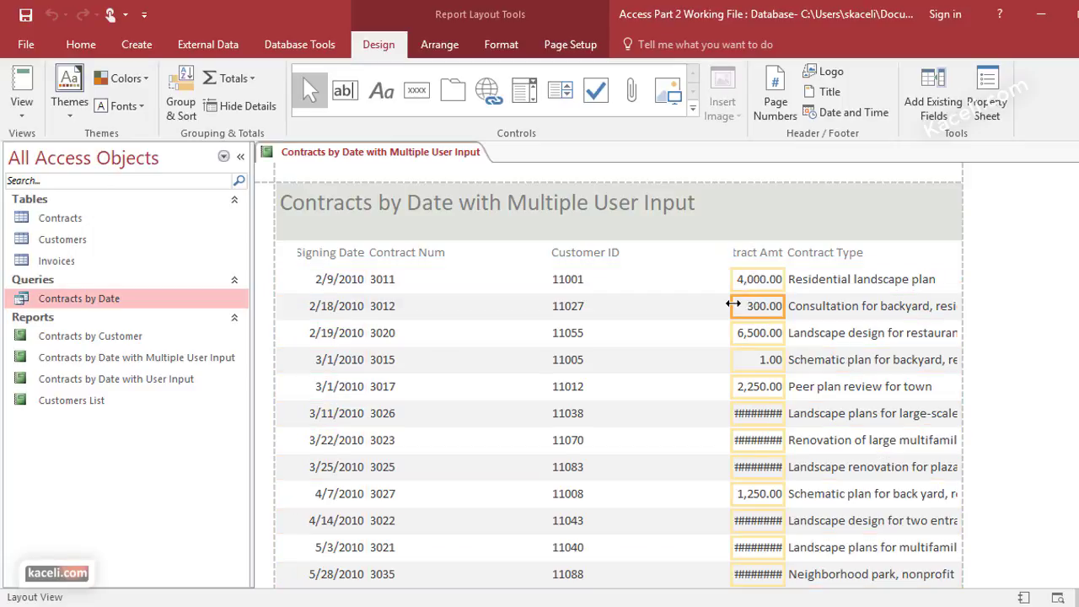
pyautogui.moveTo(731, 305); pyautogui.dragTo(717, 306)
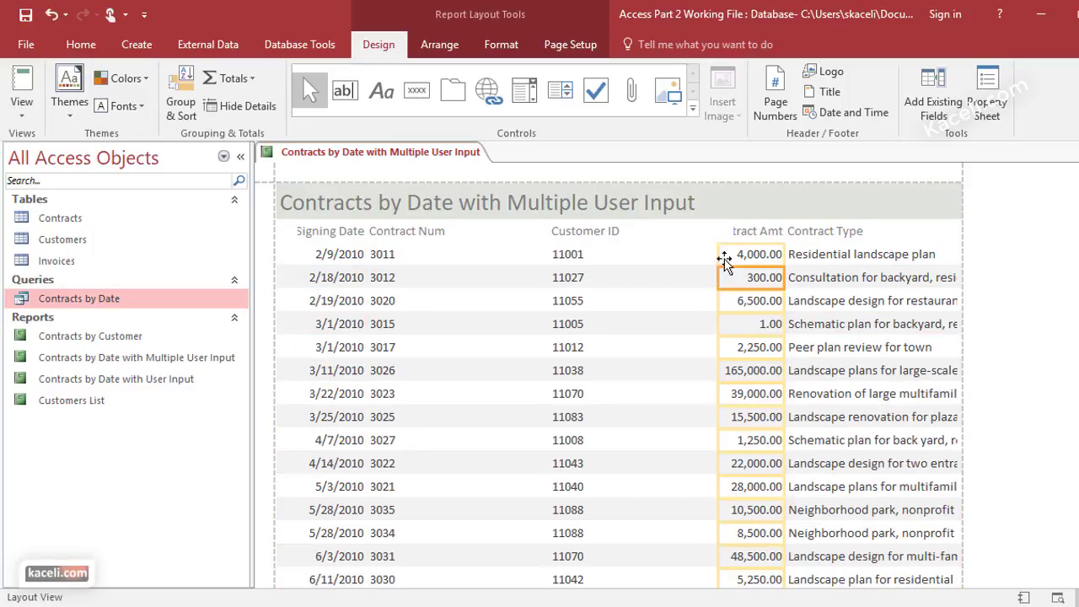
pyautogui.click(739, 231)
pyautogui.moveTo(734, 234); pyautogui.dragTo(687, 246)
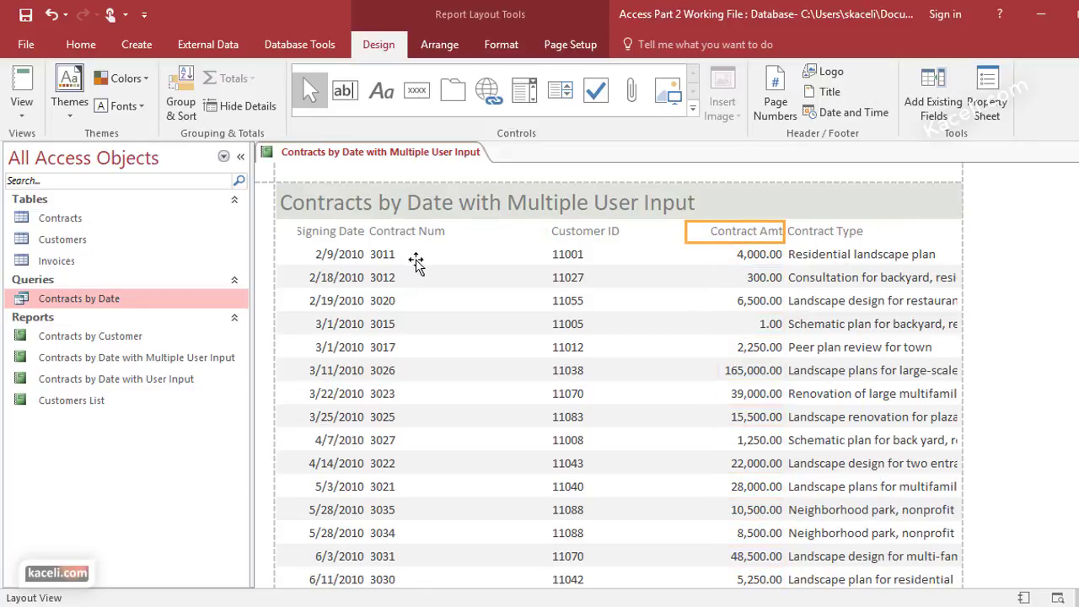
# Step: Apply the first built-in Office theme to the report, and close the report with its changes saved
pyautogui.click(69, 94)
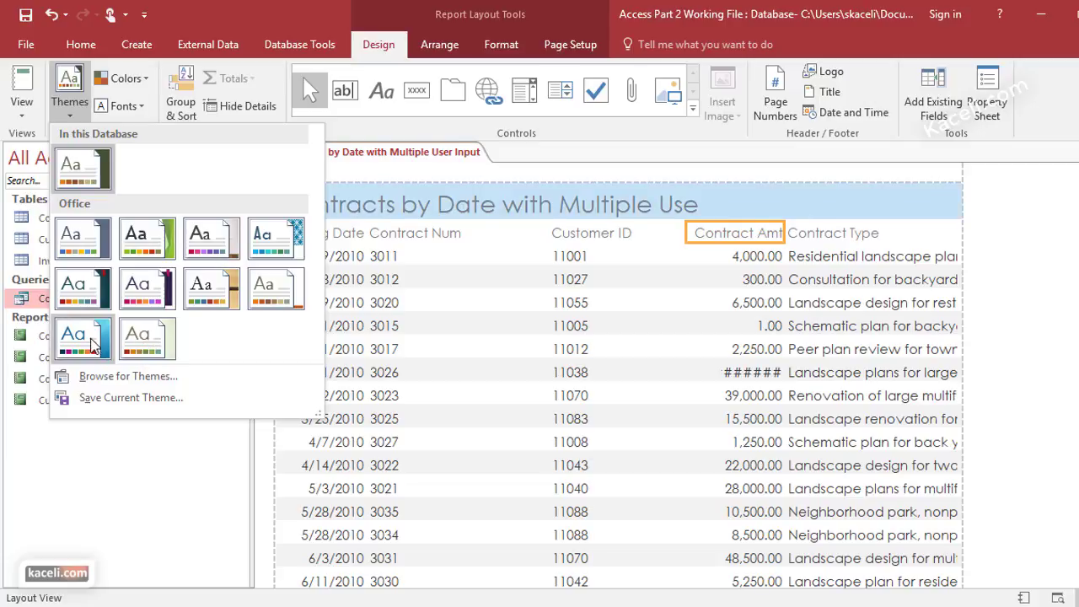
pyautogui.click(83, 240)
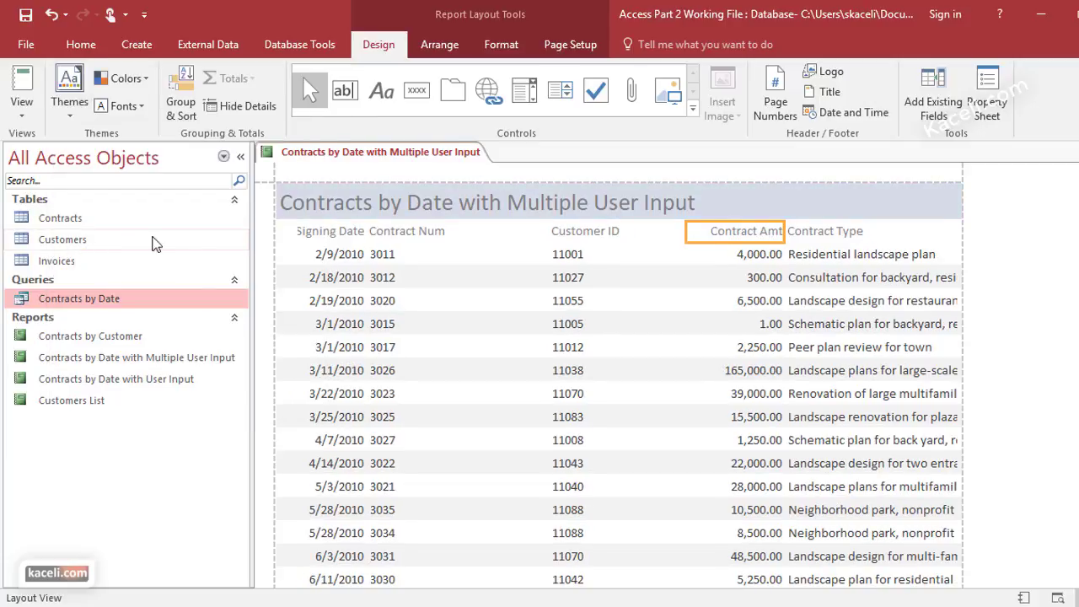
pyautogui.click(1072, 153)
pyautogui.click(505, 363)
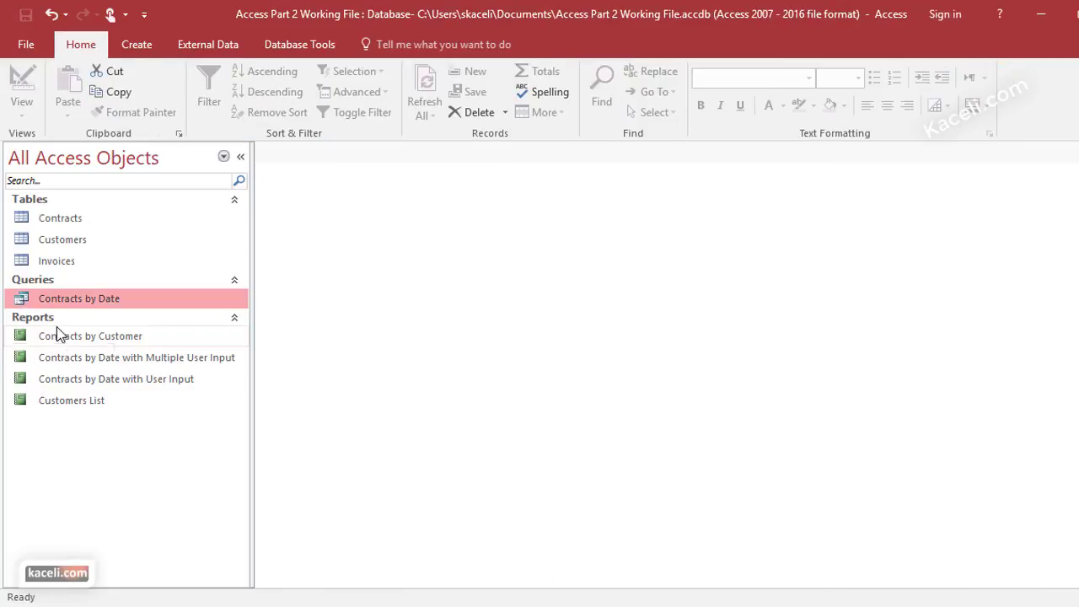